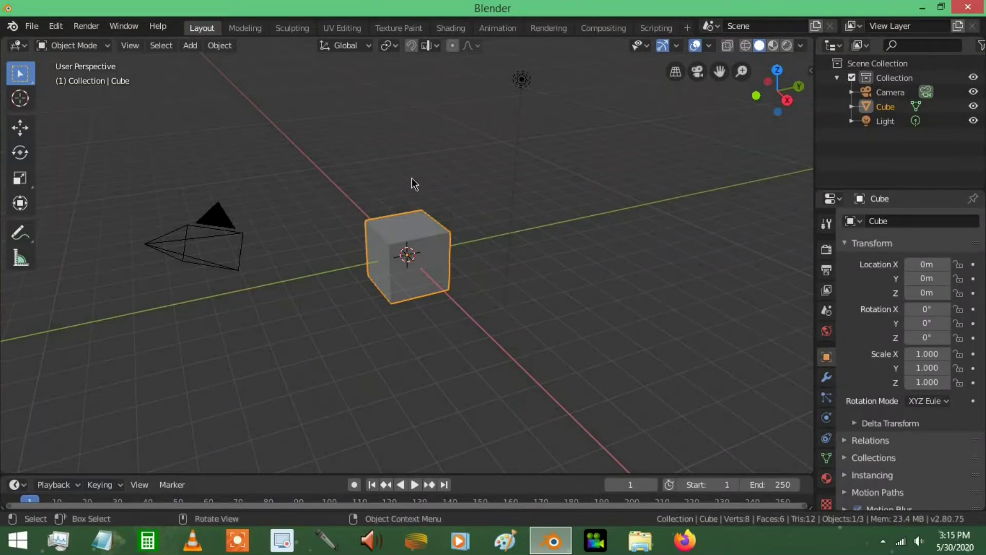
- Split the 3D viewport into three areas, making the lower one a Shader Editor without its sidebar and the upper one an Image Editor
left_click_drag(813, 43, 621, 262)
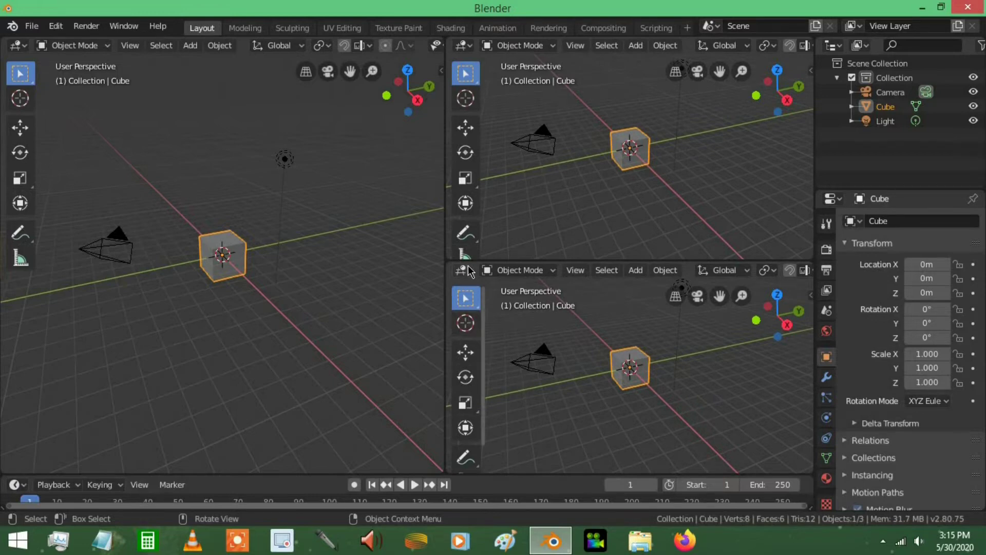
left_click(464, 270)
left_click(549, 371)
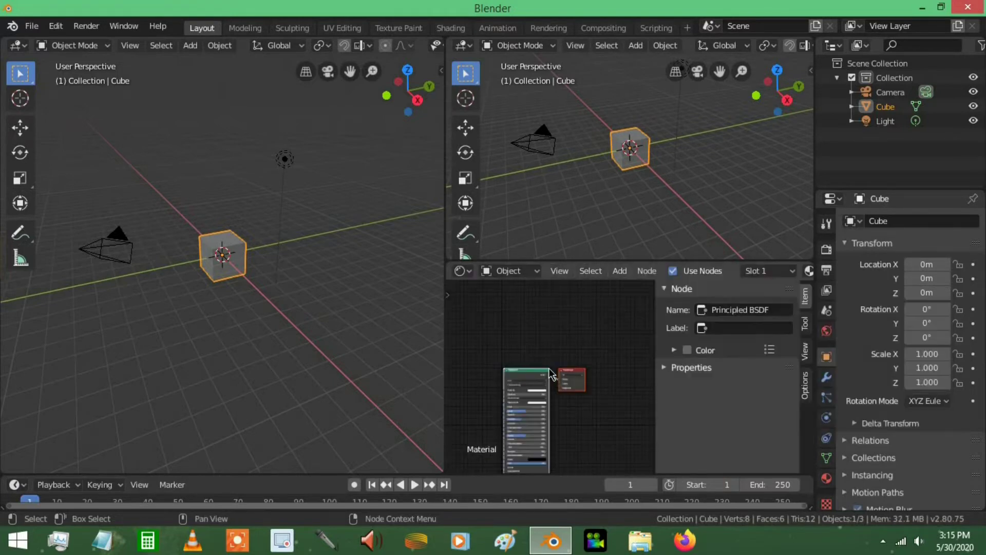
left_click(464, 45)
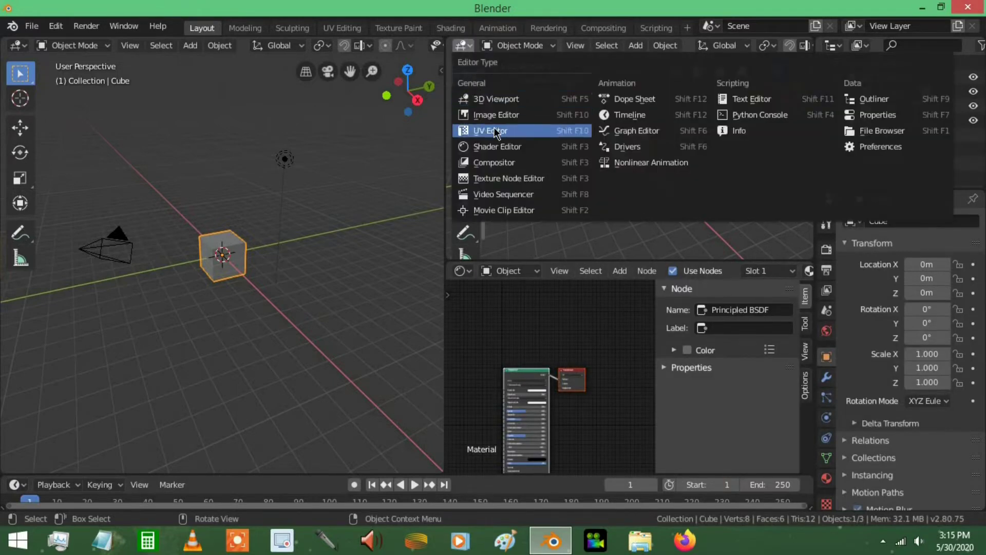
left_click(494, 117)
key("n")
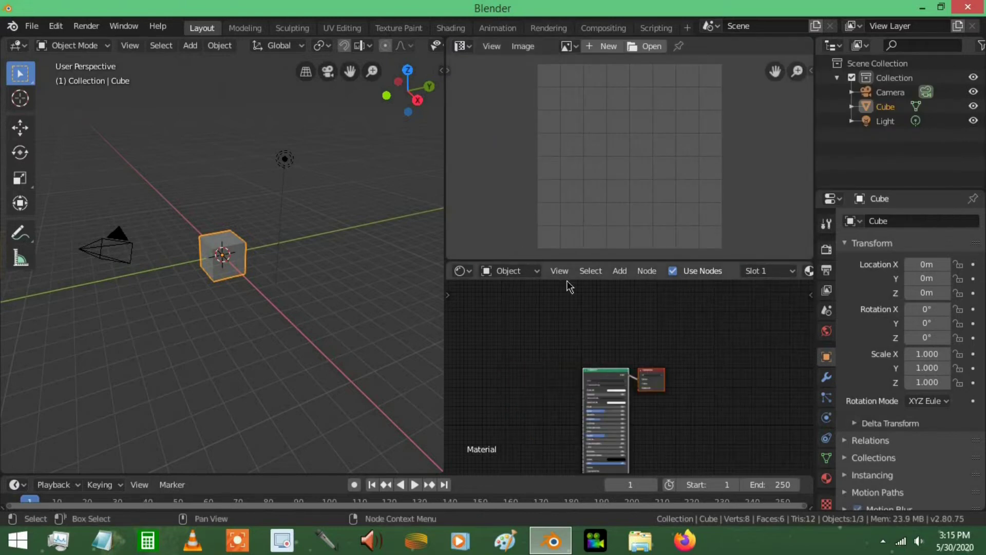
- Rename the cube's material to "Cube Material"
left_click(827, 479)
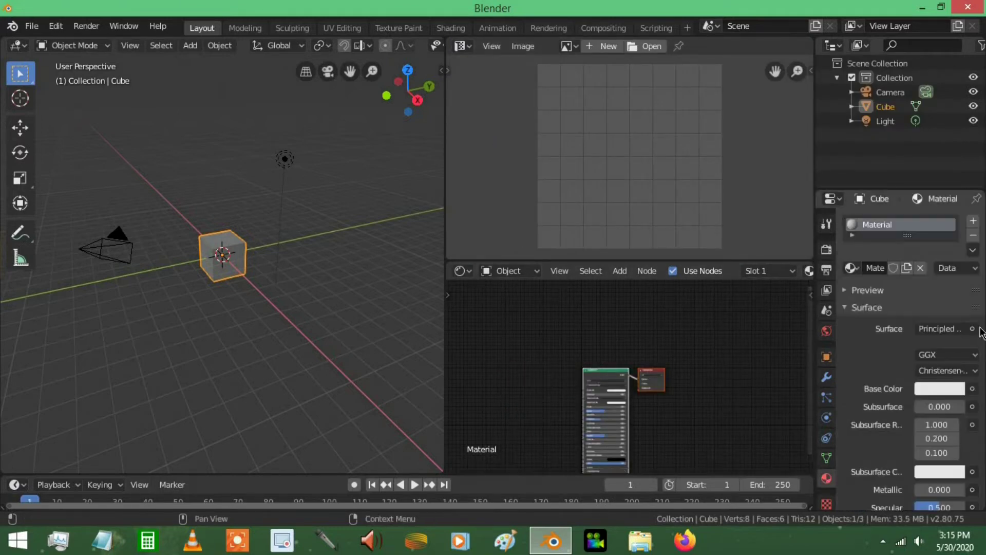
left_click(872, 266)
type("c")
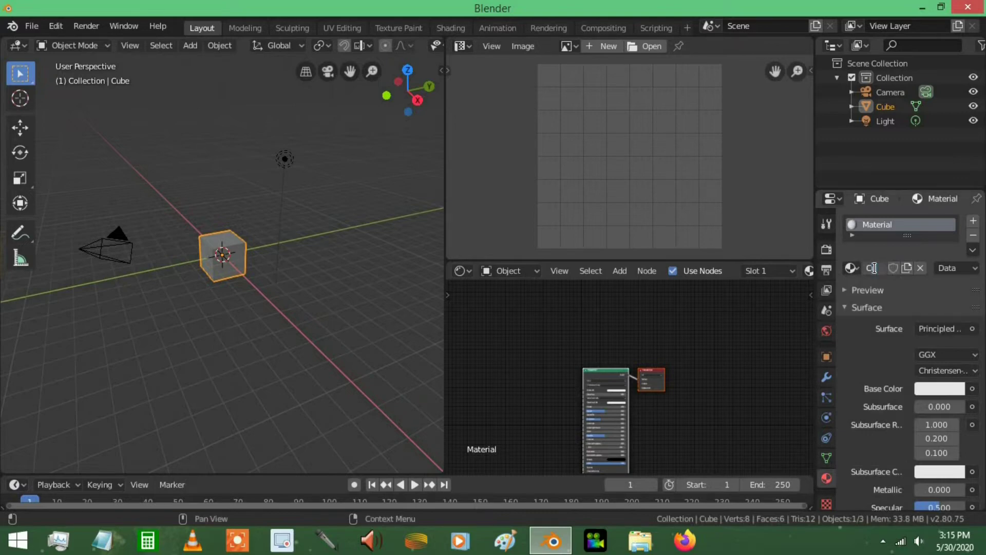
type("ube Ma")
key("Return")
- Unwrap the whole cube with Smart UV Project, using a slightly increased island margin
middle_click_drag(308, 280, 287, 271)
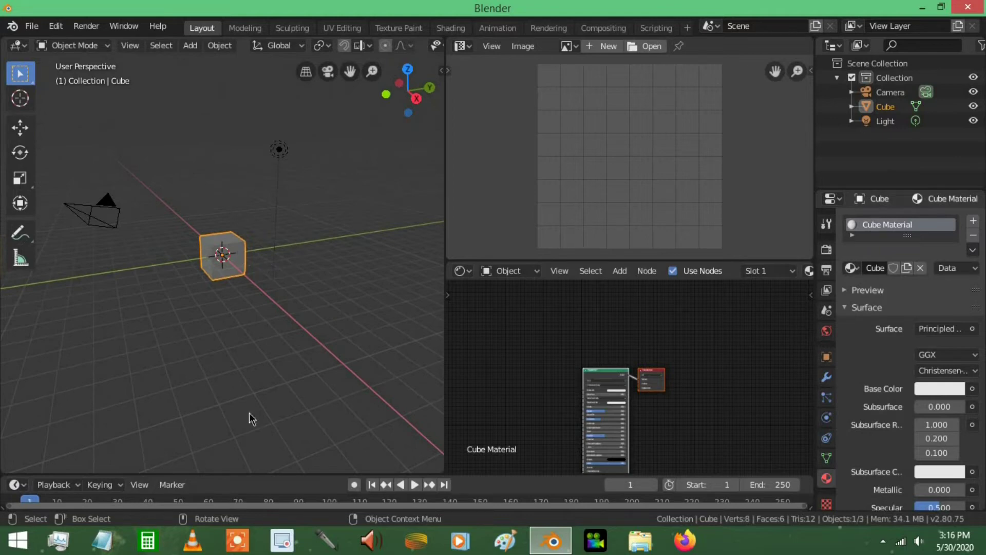
scroll(297, 301, "up", 8)
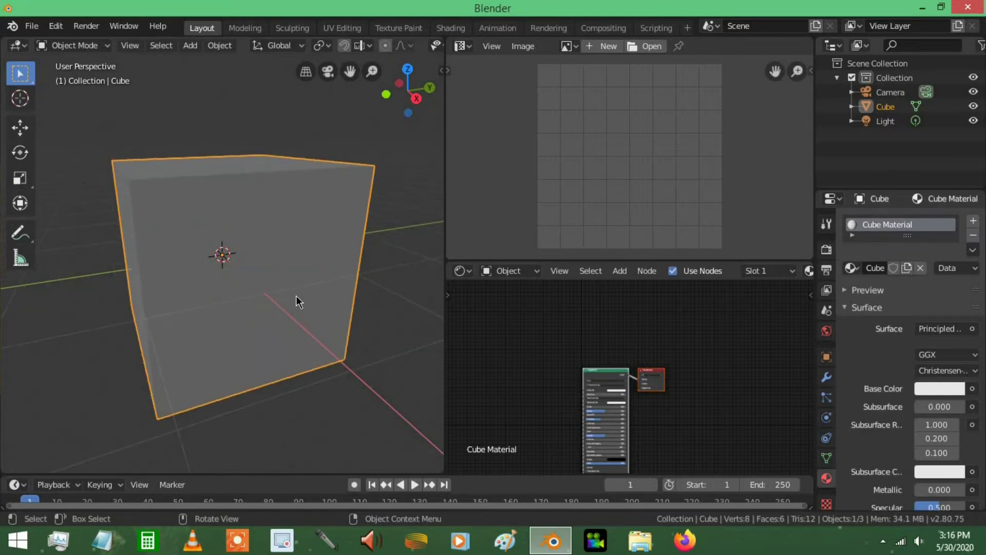
key("Tab")
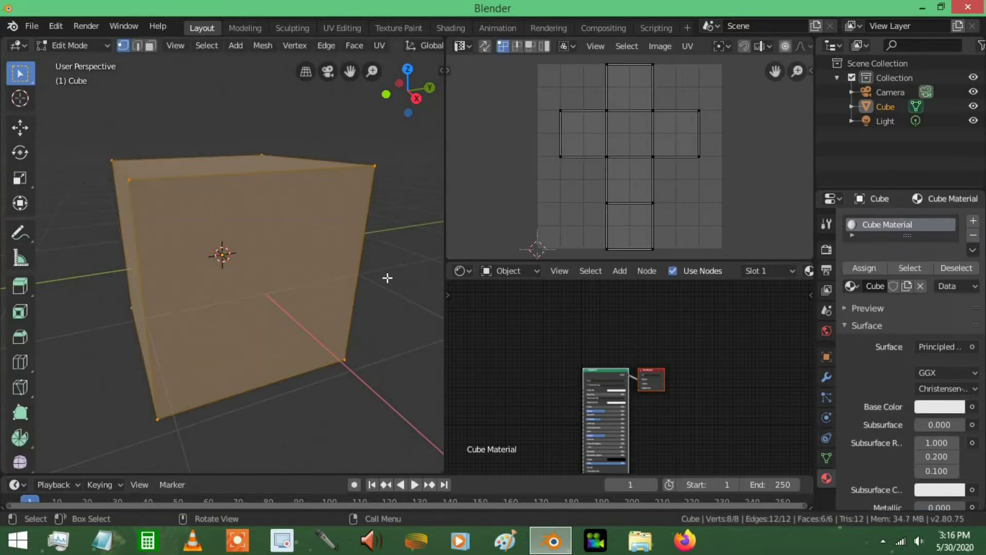
key("u")
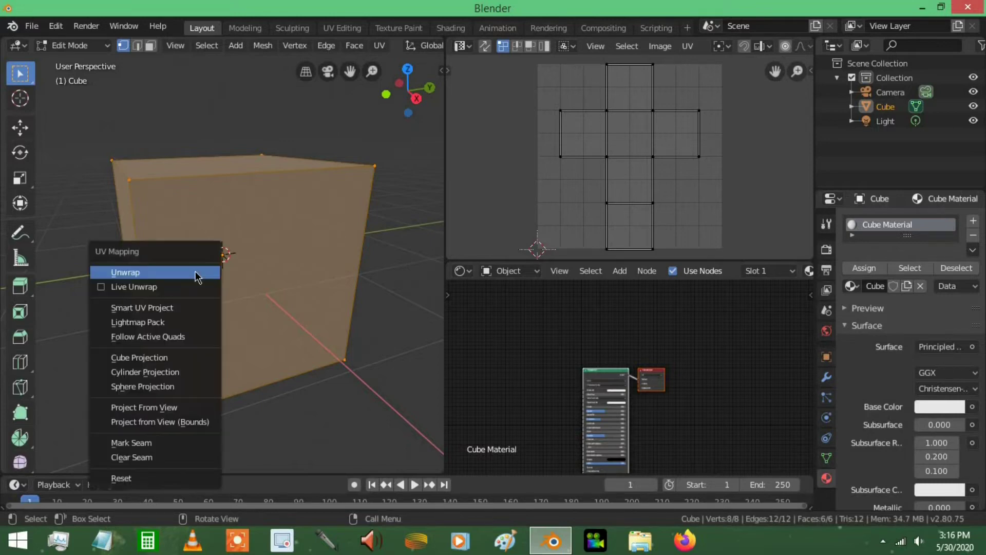
left_click(149, 308)
left_click(249, 348)
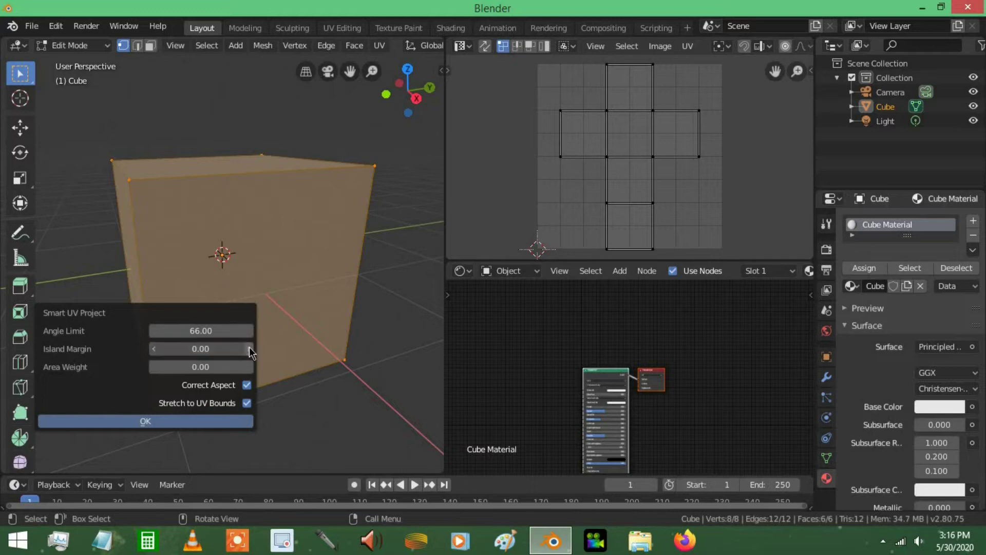
left_click(249, 348)
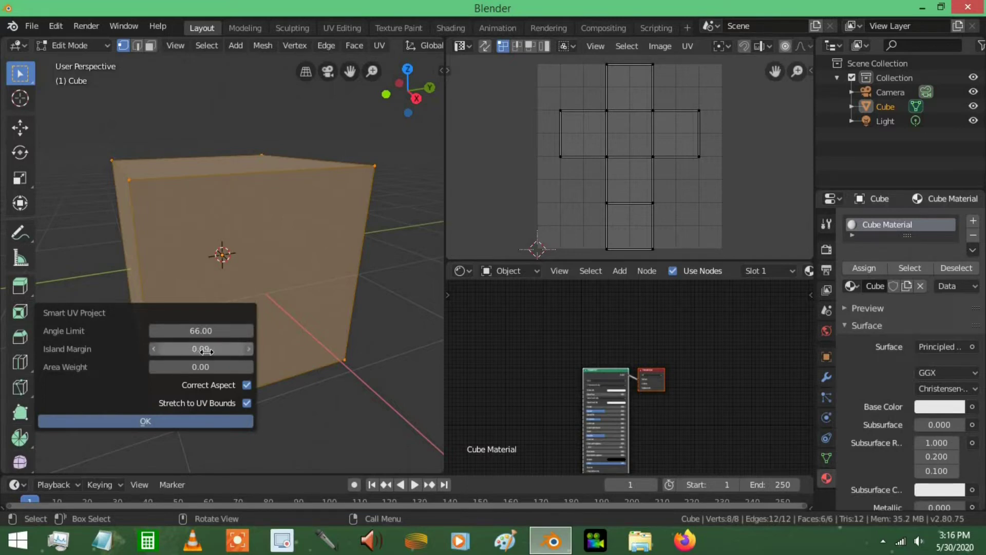
left_click(123, 420)
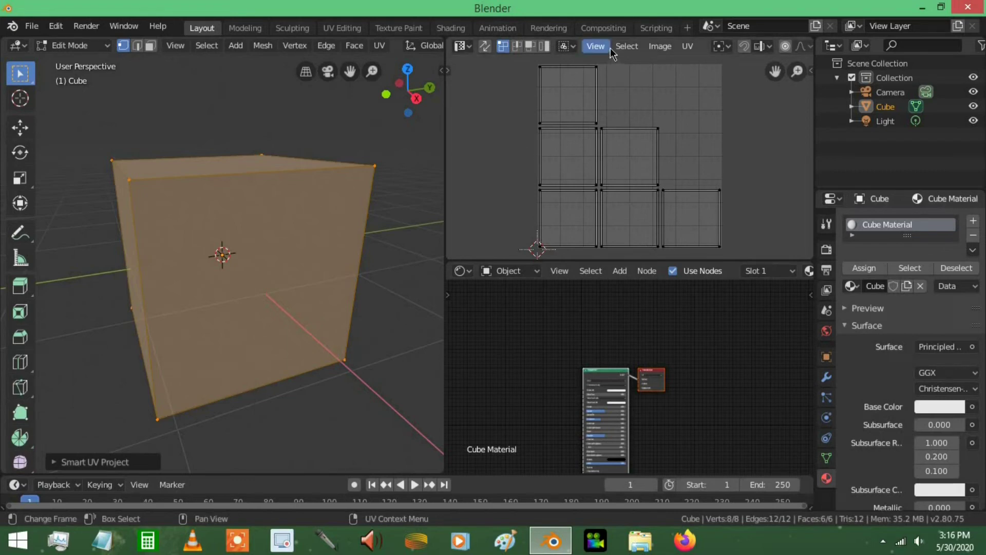
- Create a new blank 1024 x 1024 px image named "Cube Material" in the UV layout's editor
scroll(611, 48, "right", 4)
left_click(641, 46)
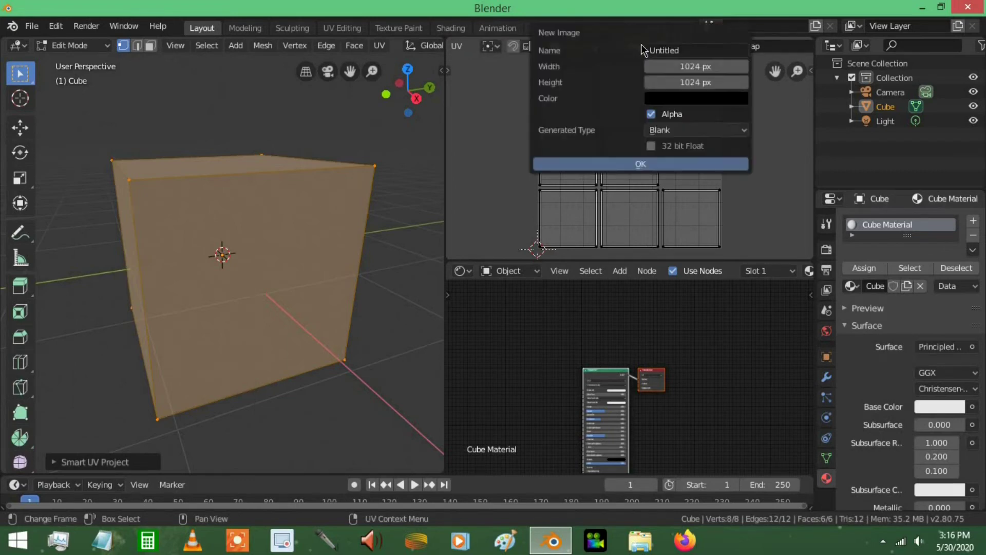
left_click(662, 50)
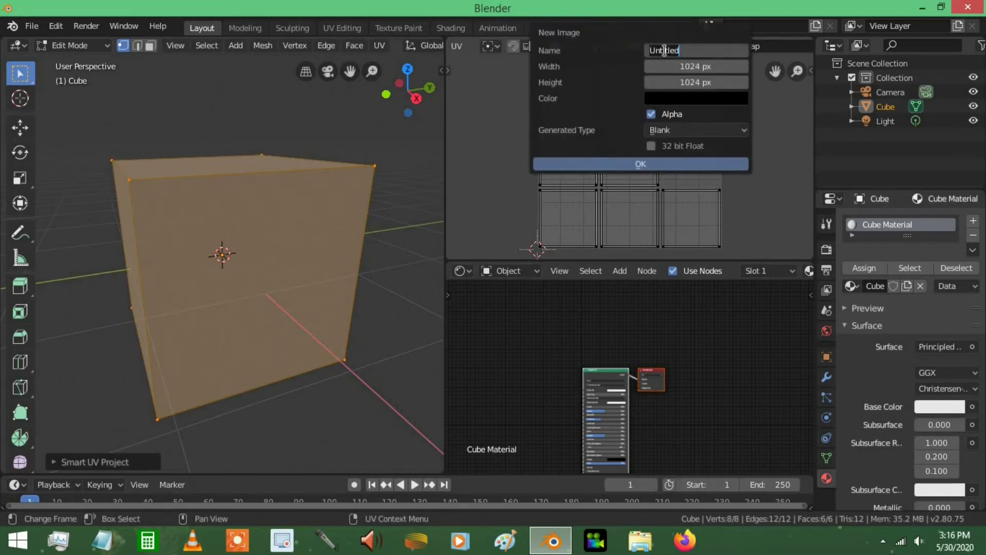
type("Cube Material")
key("Return")
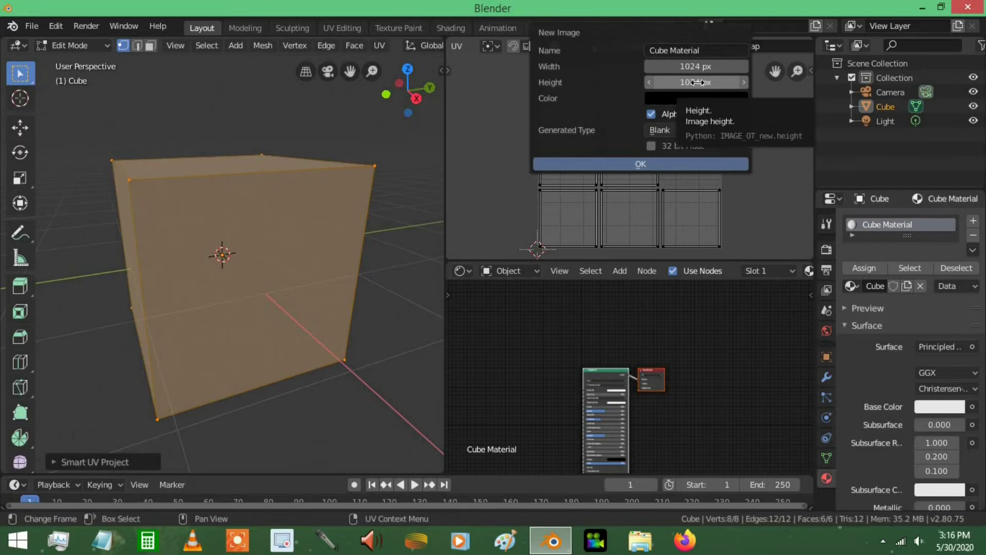
left_click(606, 164)
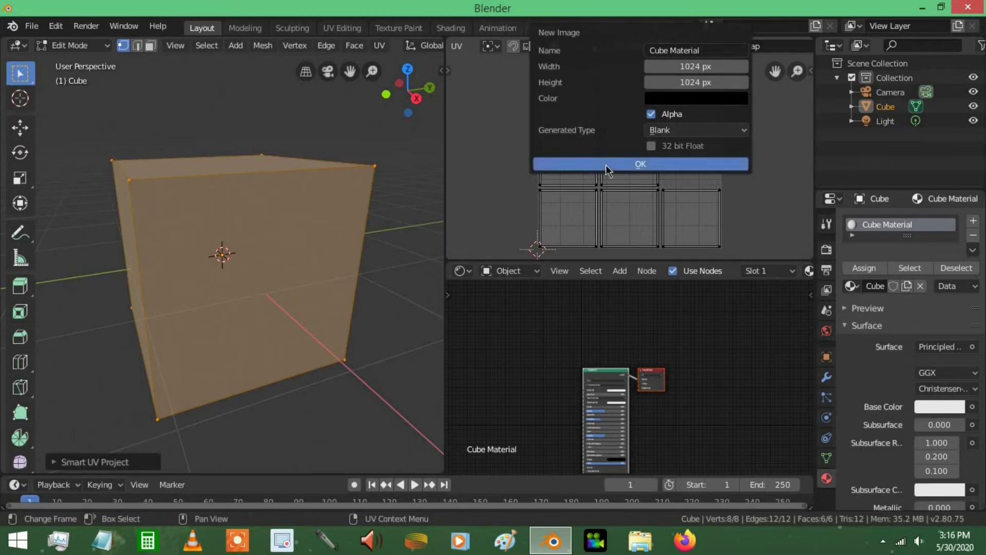
- Switch the cube to Texture Paint mode and add an Image Texture node beside the Principled BSDF in its material
left_click(85, 46)
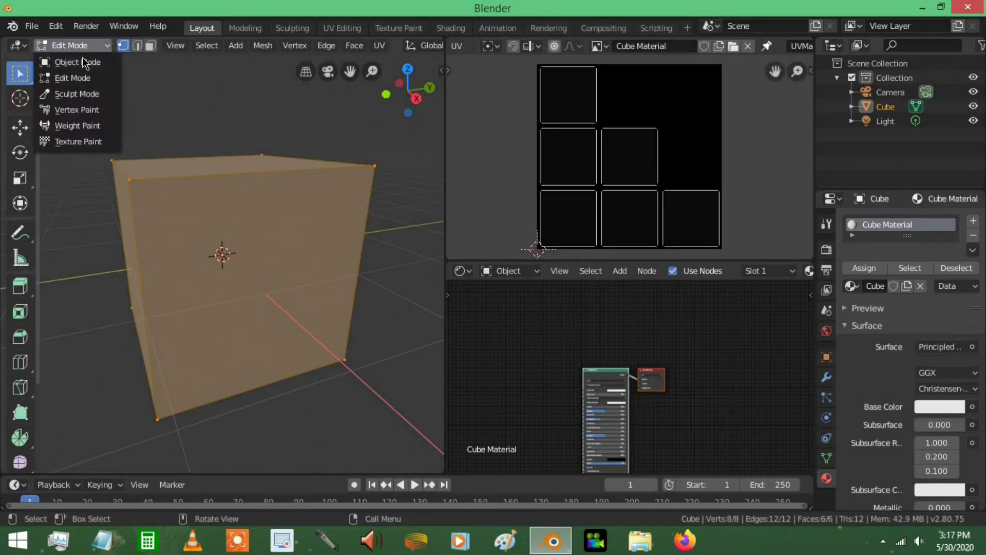
left_click(73, 140)
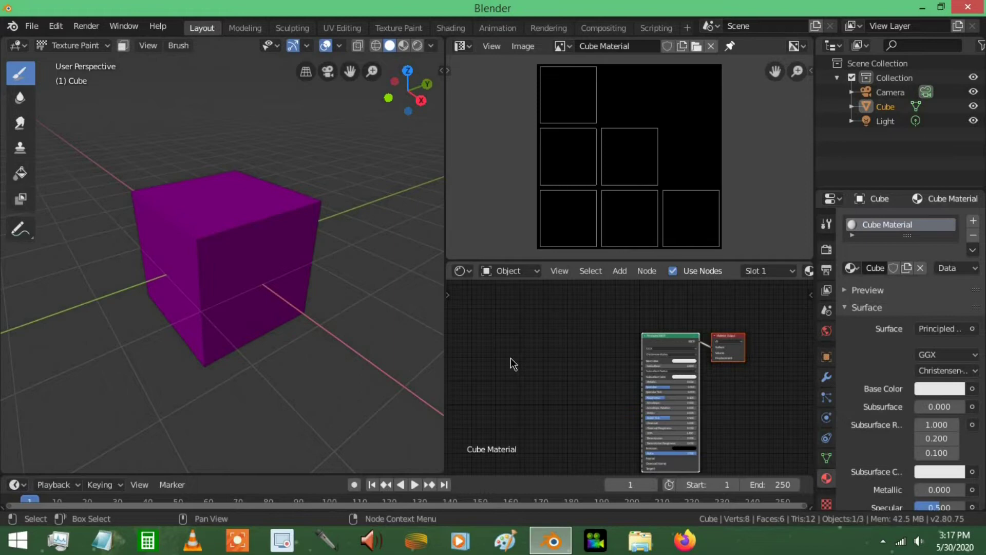
key("shift+a")
left_click(493, 356)
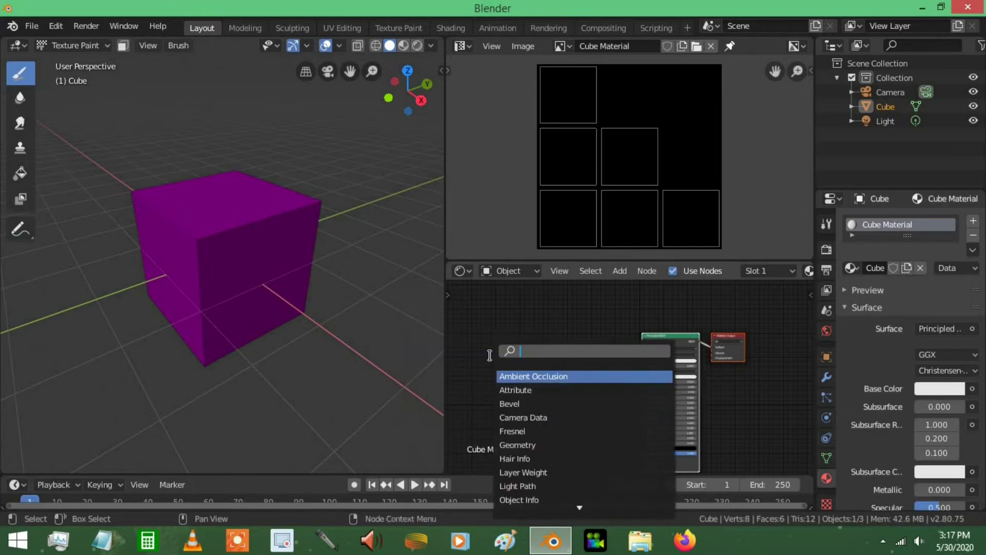
type("IMAGE")
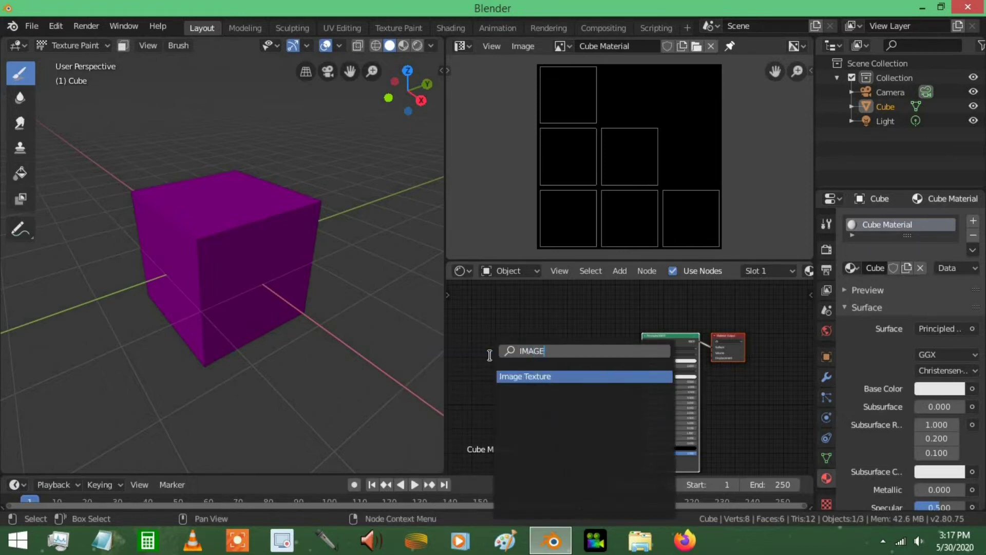
left_click(573, 381)
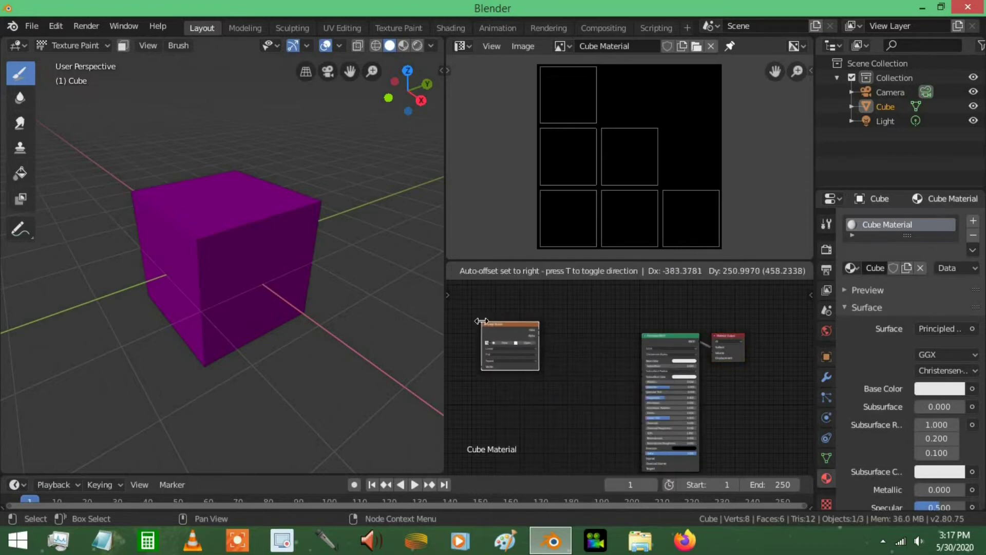
left_click(480, 324)
scroll(526, 357, "up", 3)
key("KP_Decimal")
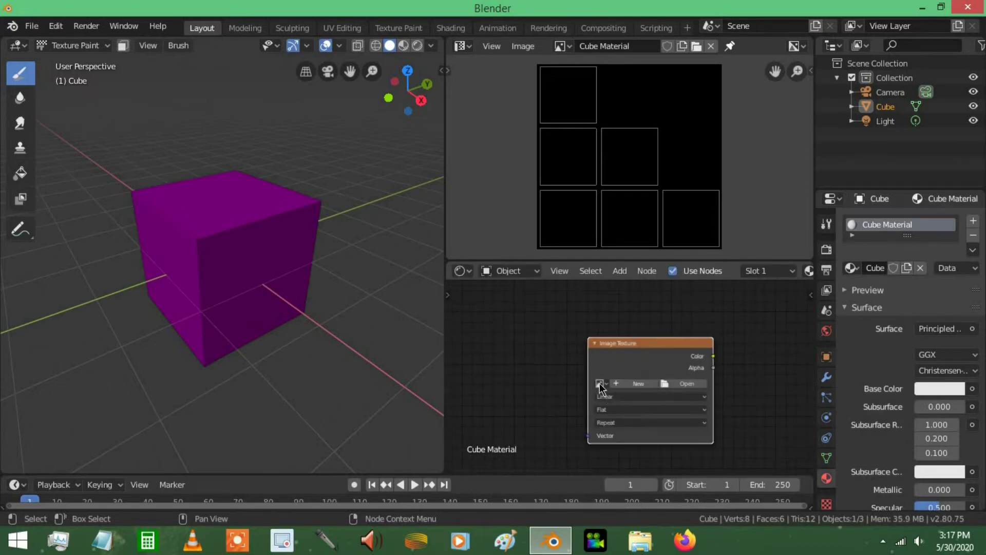
- Assign the "Cube Material" image to the Image Texture node and connect its Color output to the Principled BSDF's Base Color
left_click(602, 384)
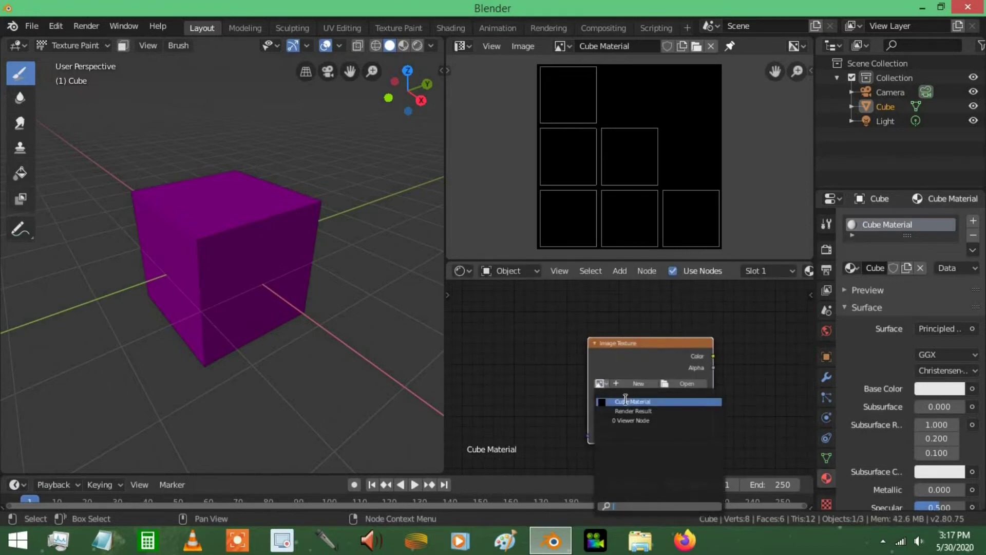
left_click(668, 402)
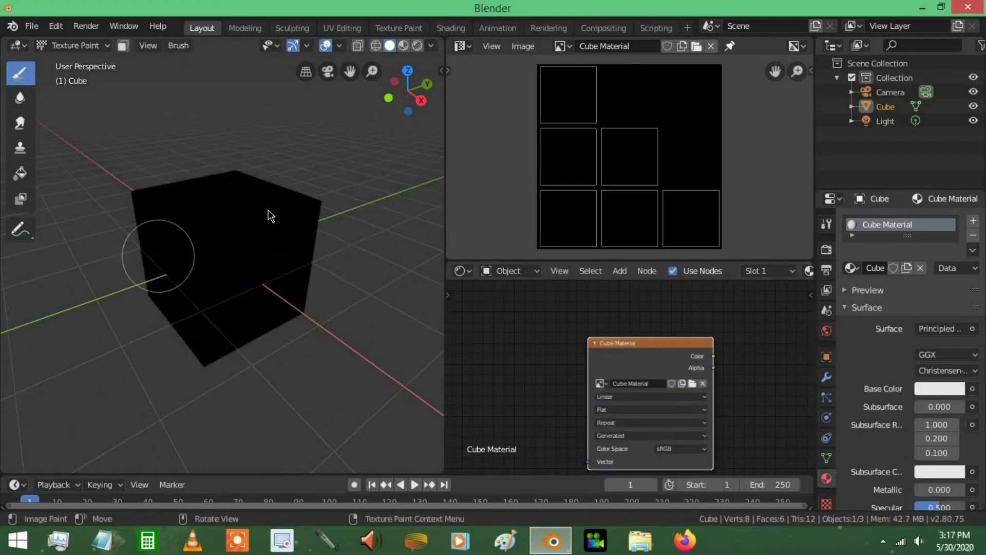
scroll(520, 379, "down", 2)
key("Home")
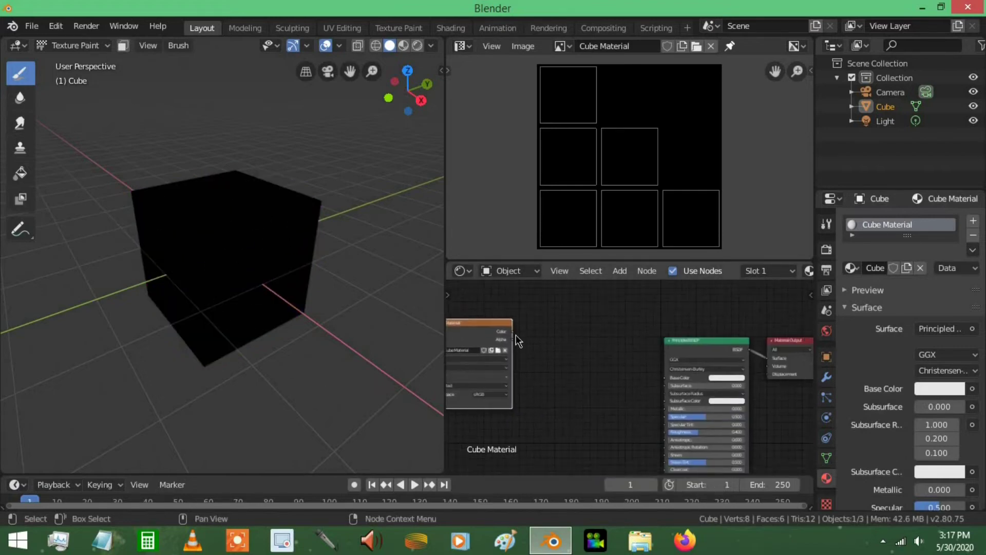
left_click_drag(511, 331, 666, 378)
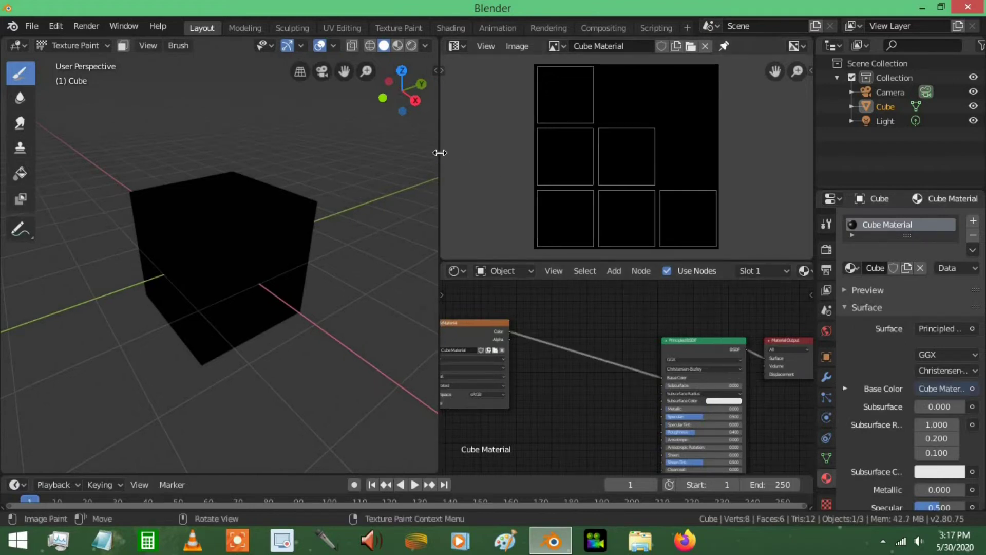
- Enlarge the 3D viewport and save the texture image as Cube Material.png in the J.B Blender Breakdown Channel folder
left_click_drag(438, 154, 771, 182)
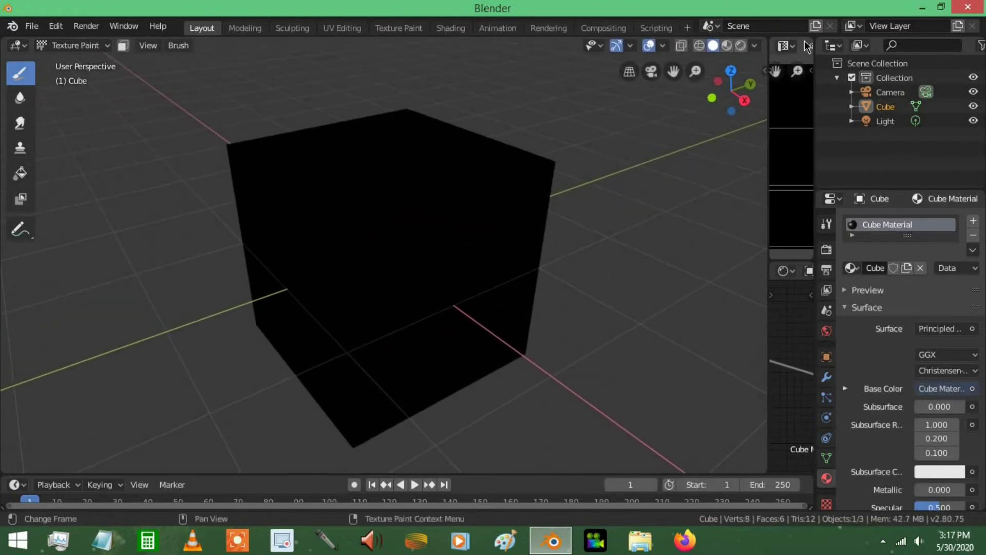
scroll(806, 46, "down", 2)
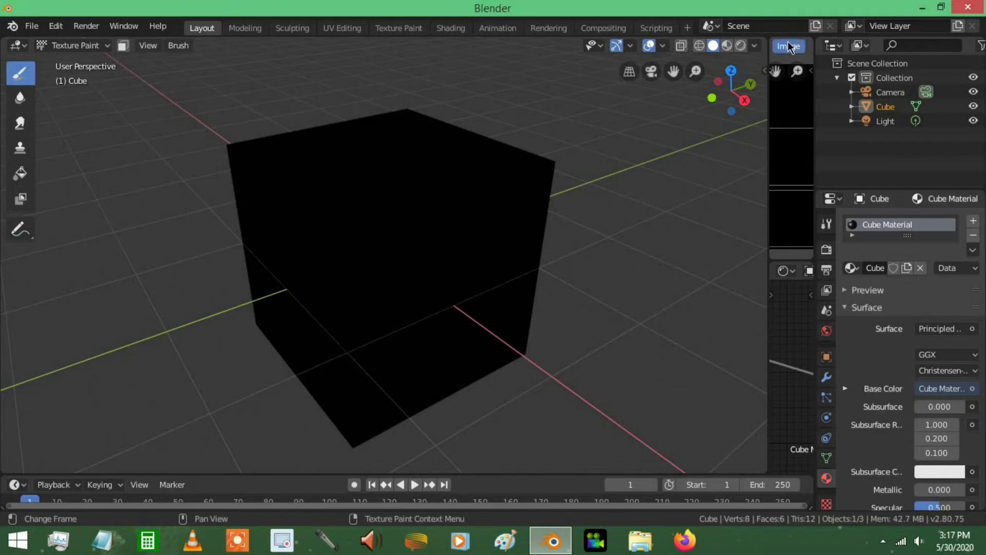
left_click(789, 46)
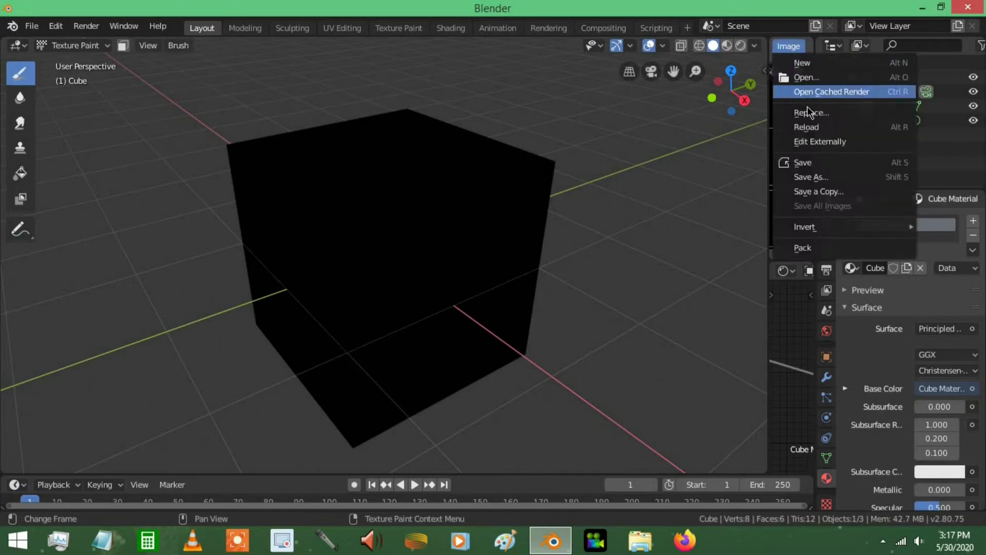
left_click(811, 177)
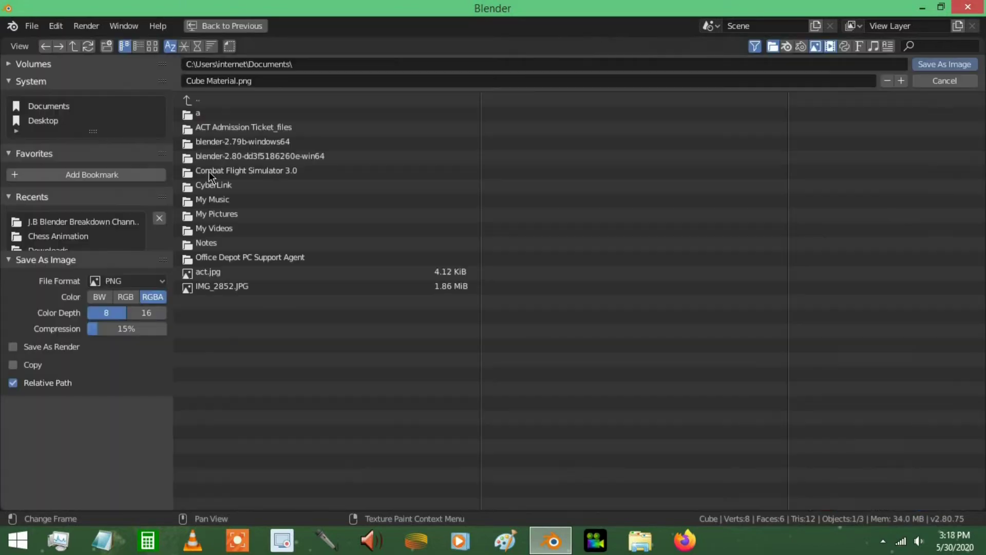
left_click(73, 223)
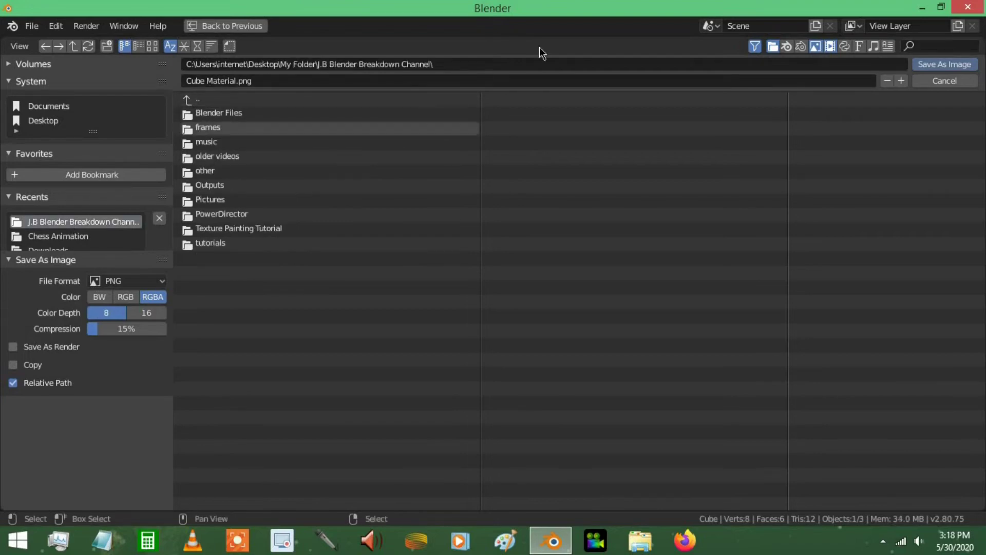
left_click(949, 63)
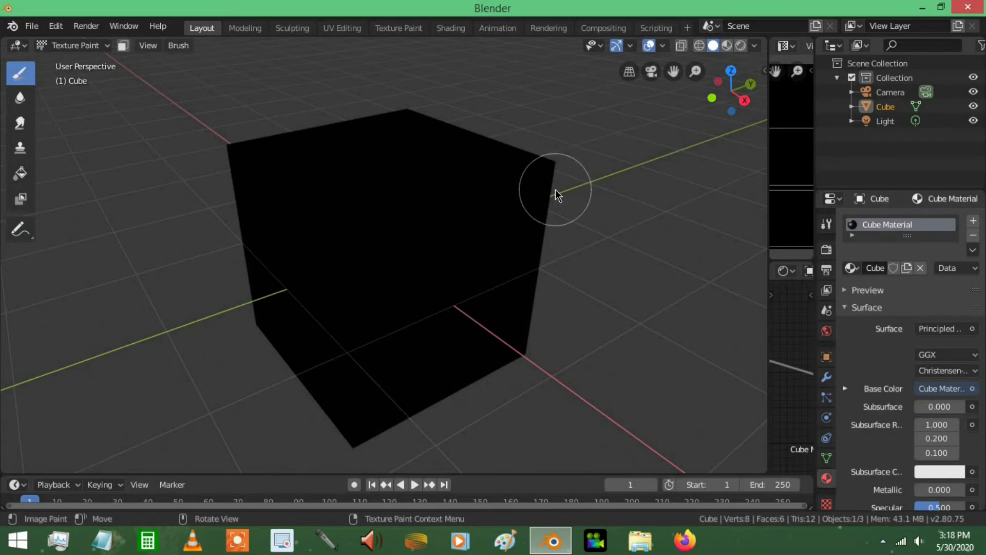
- Save the black Cube Material texture image to its existing PNG file
middle_click_drag(556, 189, 243, 265)
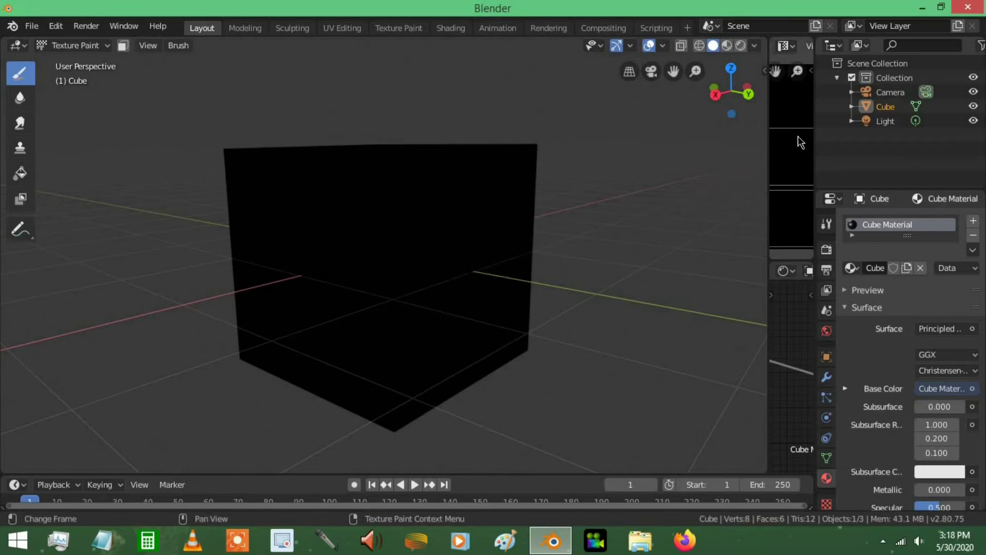
scroll(804, 49, "down", 2)
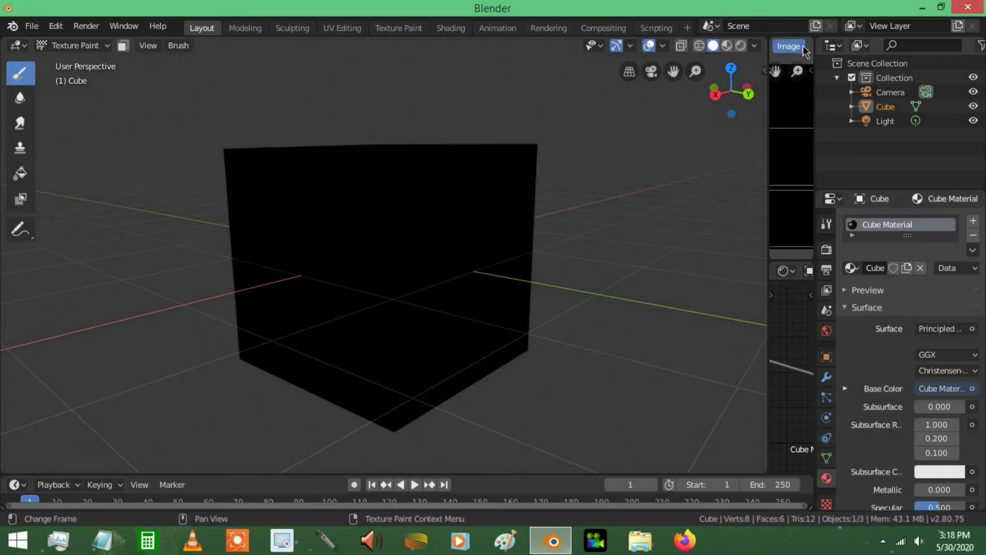
left_click(789, 47)
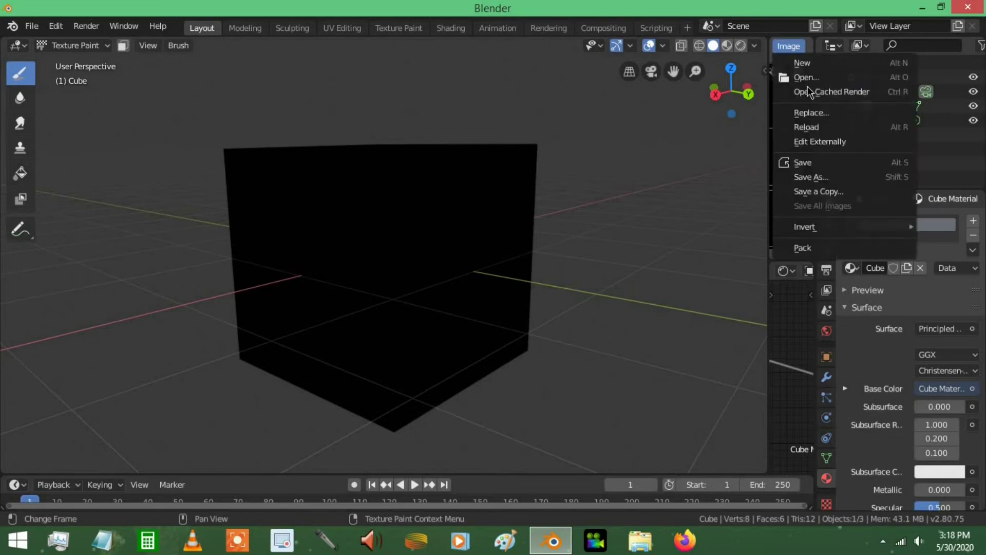
left_click(816, 163)
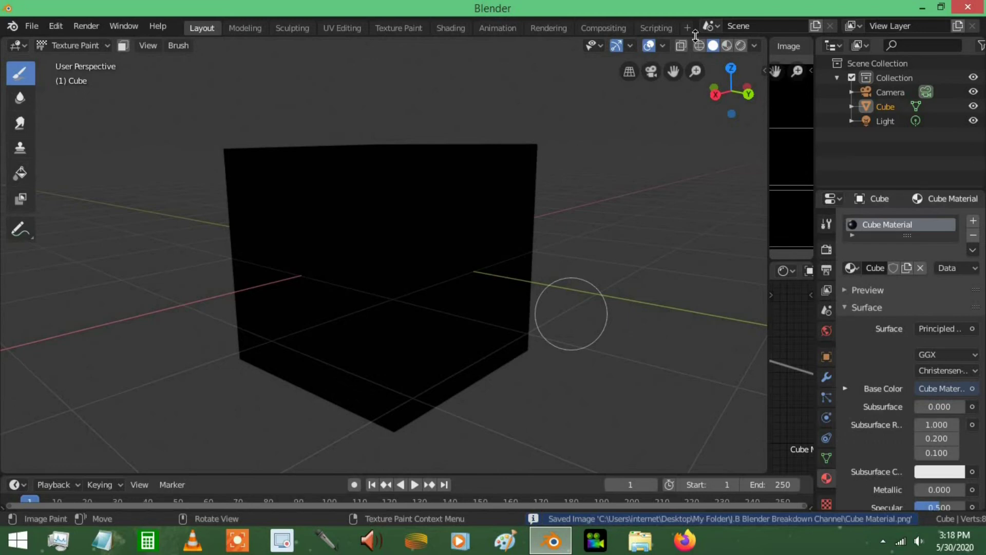
- Save the project as 1b.blend in the J.B Blender Breakdown Channel folder and save the Cube Material image again
middle_click_drag(417, 267, 443, 182)
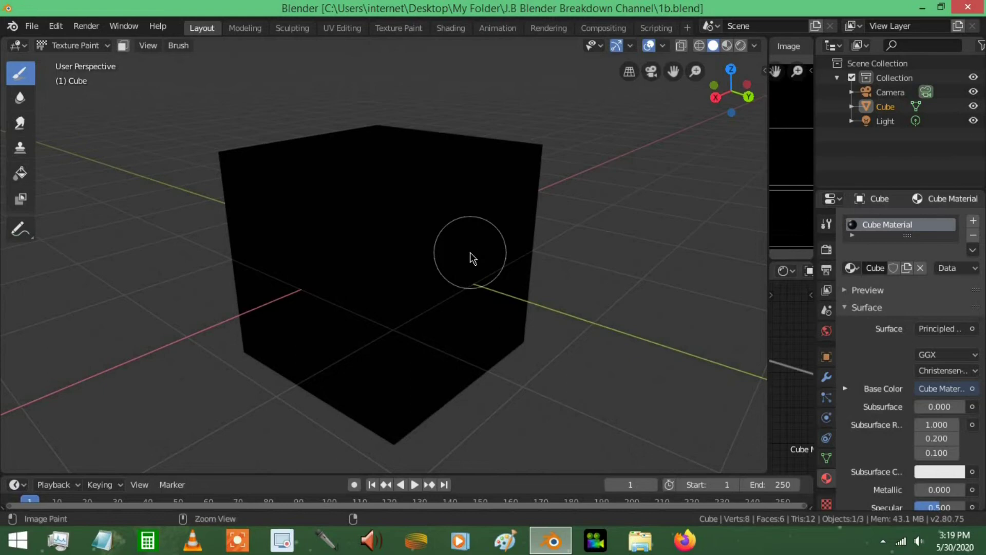
key("ctrl+s")
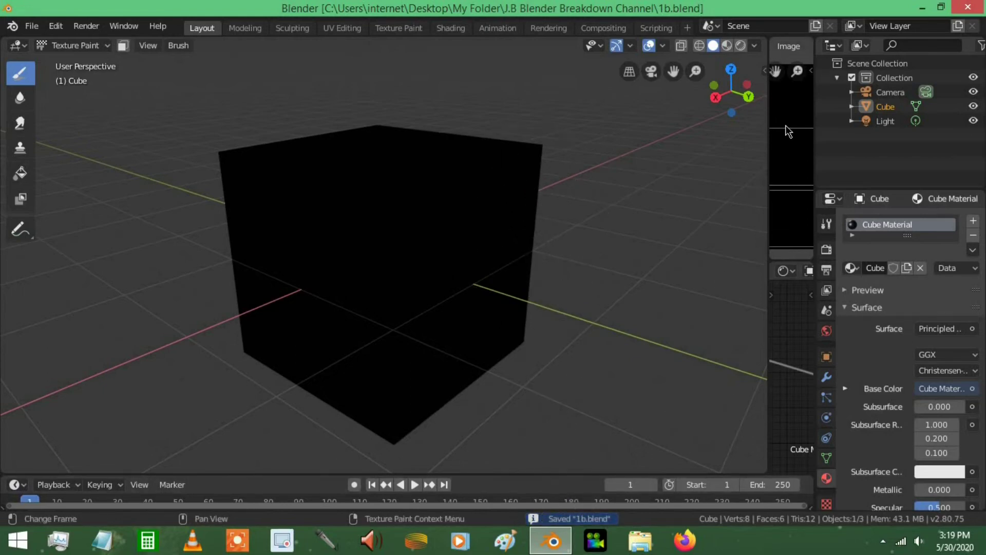
left_click(794, 49)
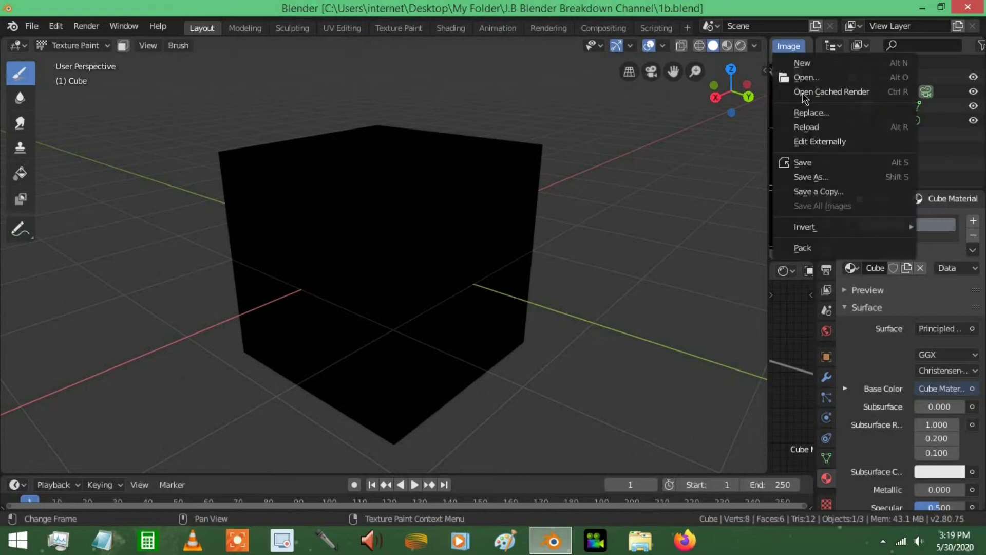
left_click(819, 165)
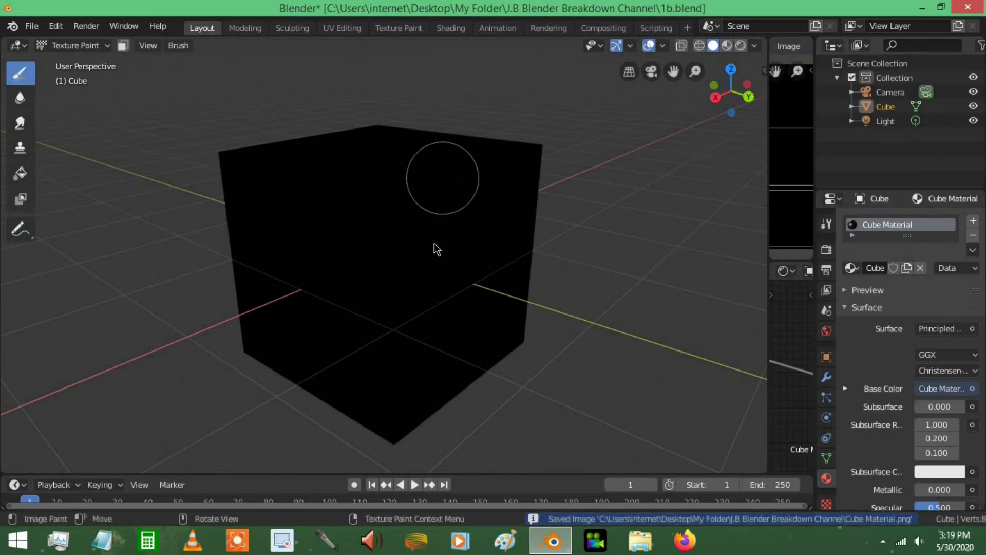
- Paint one curved white stroke across the cube's two front side faces and save the texture image
mouse_move(457, 173)
left_mouse_down()
mouse_move(439, 296)
mouse_move(406, 360)
mouse_move(334, 331)
mouse_move(300, 289)
left_mouse_up()
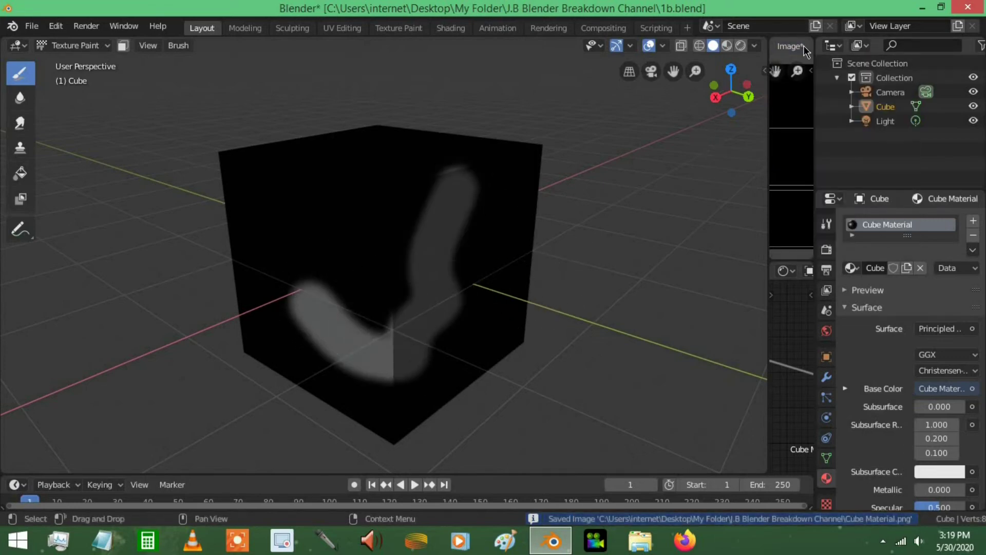
left_click(804, 46)
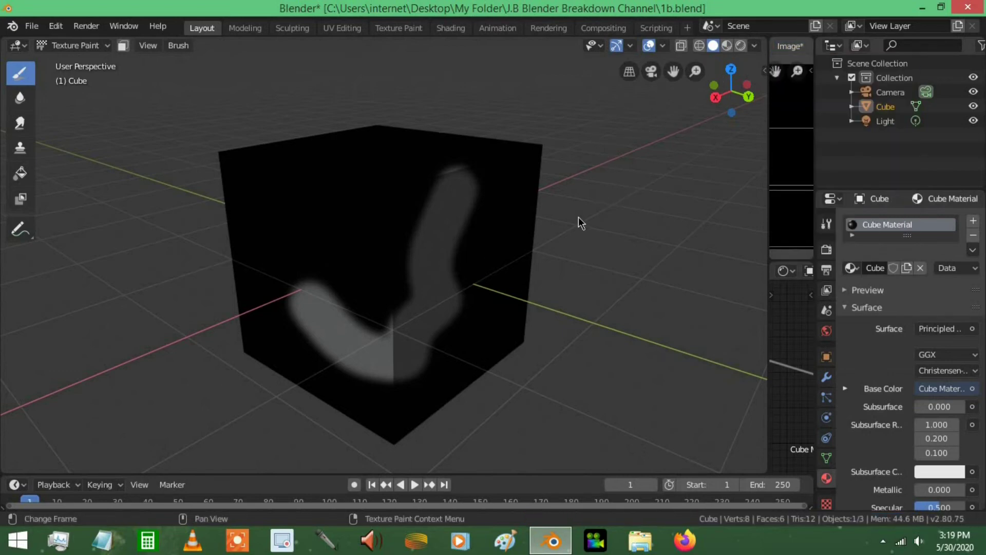
left_click(790, 46)
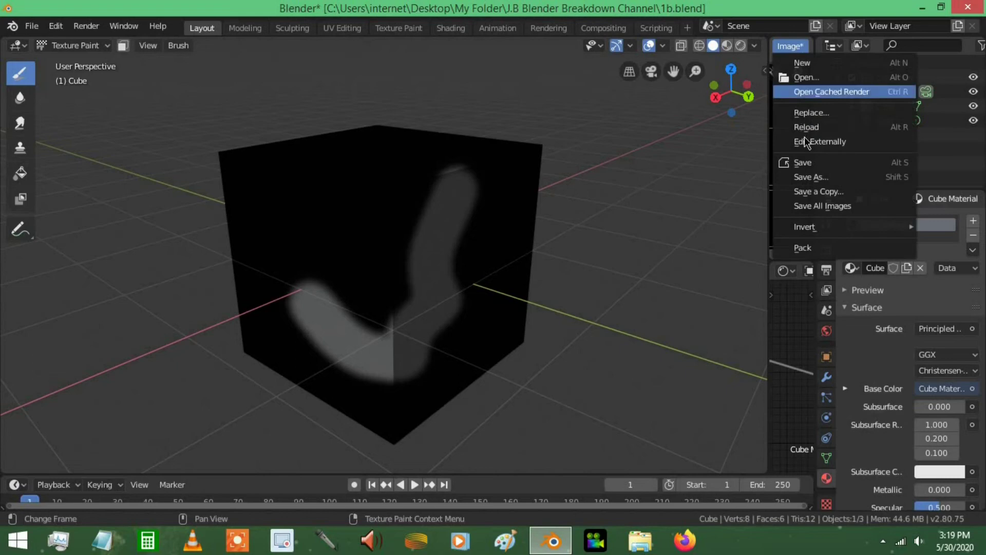
left_click(813, 162)
- Set the TexDraw brush color to bright green and paint a horizontal band across the upper part of the cube's two front side faces
mouse_move(579, 269)
middle_mouse_down()
mouse_move(464, 306)
mouse_move(551, 268)
mouse_move(590, 143)
middle_mouse_up()
scroll(464, 306, "down", 3)
key("n")
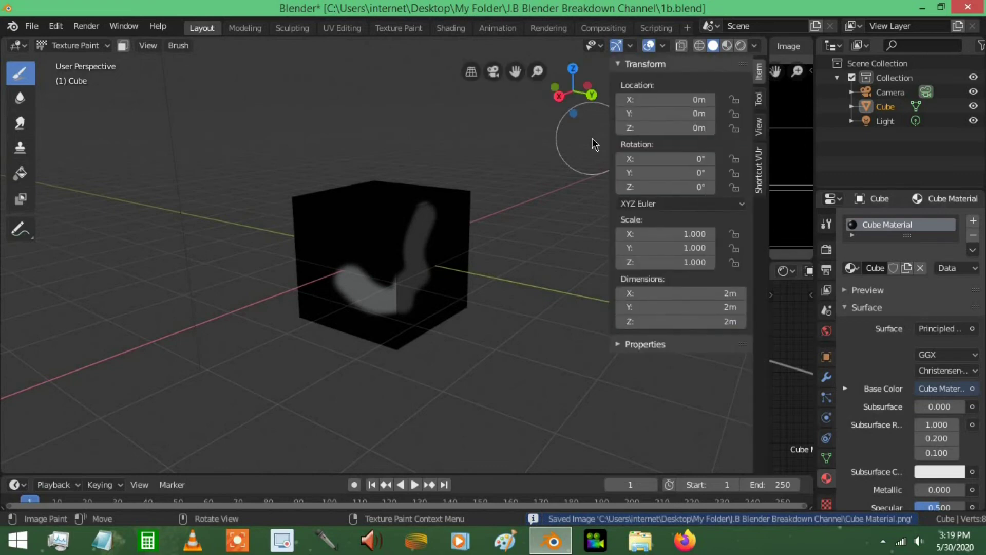
left_click(759, 100)
scroll(685, 249, "down", 5)
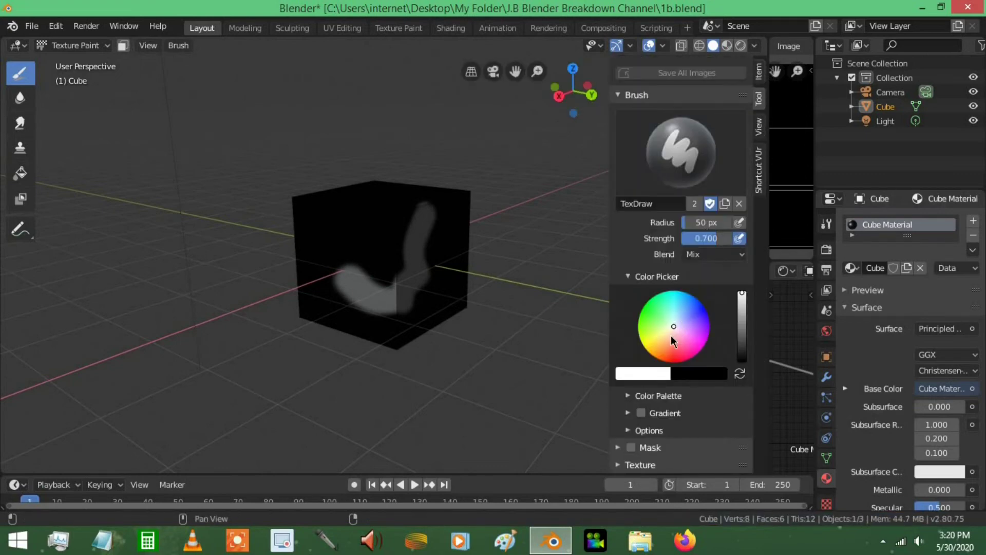
scroll(668, 287, "down", 3)
scroll(661, 251, "up", 1)
left_click(644, 252)
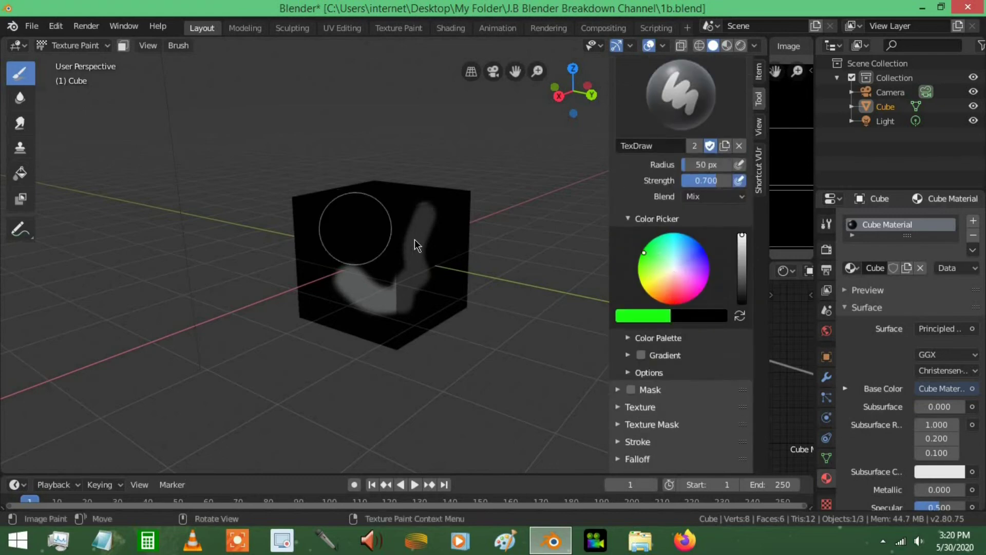
left_click_drag(414, 239, 316, 232)
- Darken the green brush color and enable mirror symmetry on the X axis for painting
left_click_drag(742, 236, 742, 264)
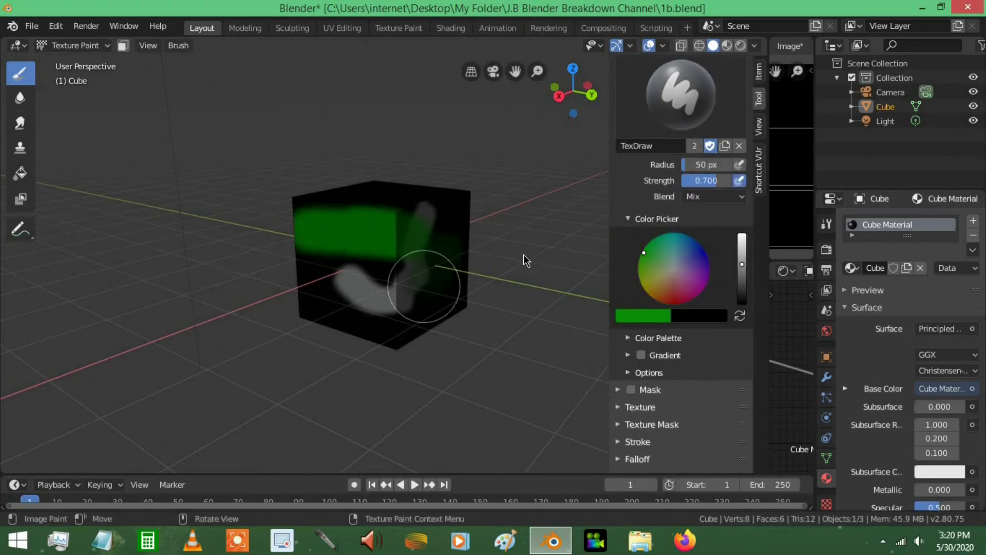
scroll(706, 277, "down", 3)
scroll(698, 278, "up", 5)
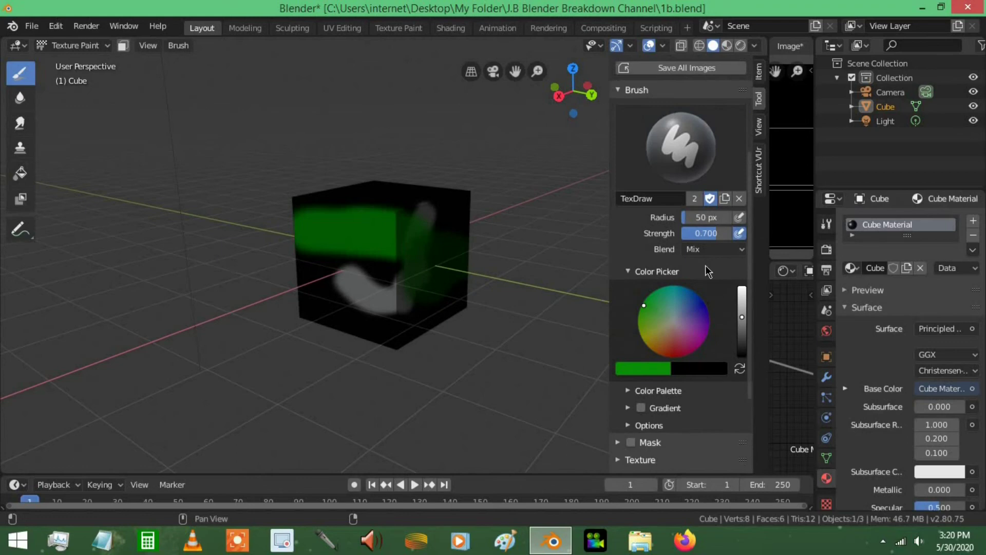
scroll(693, 288, "up", 5)
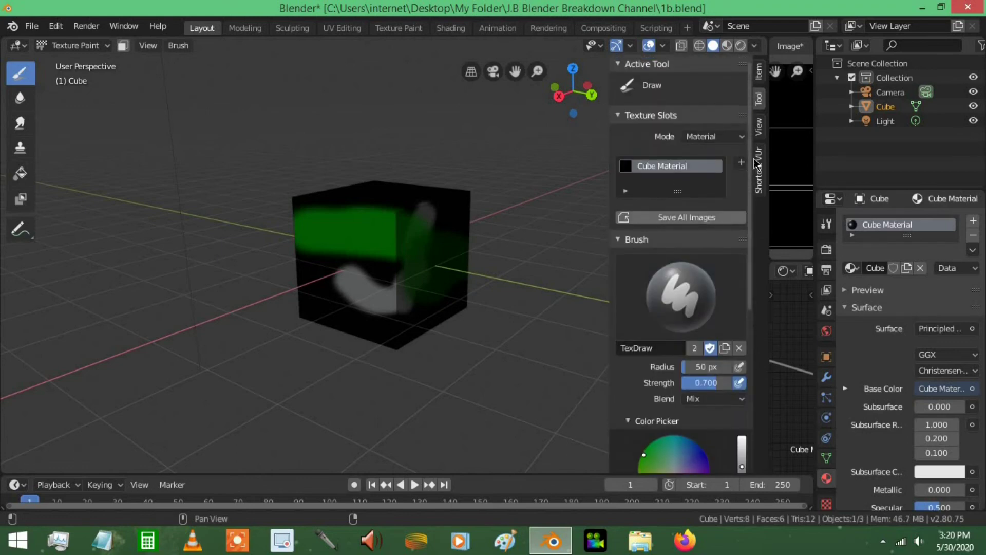
scroll(676, 276, "down", 10)
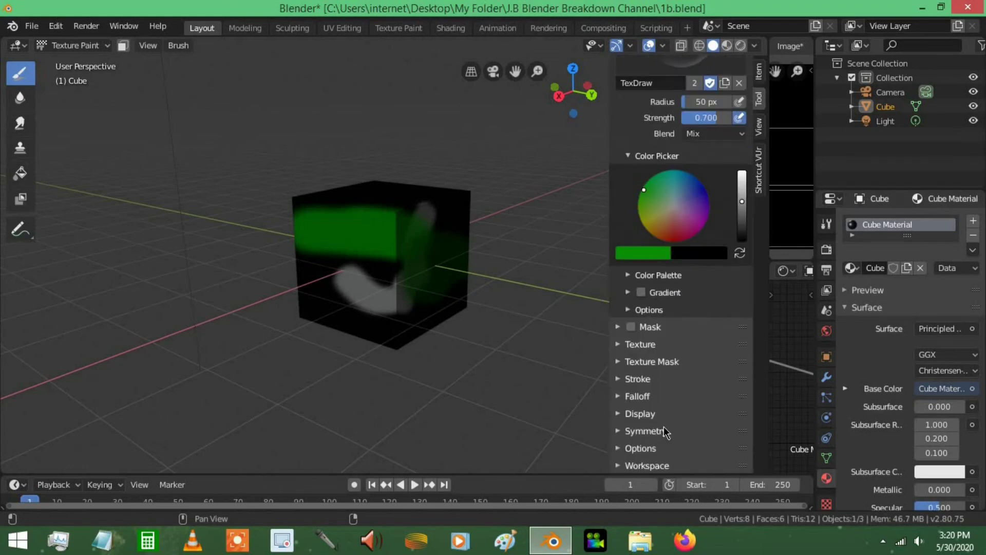
left_click(666, 432)
scroll(683, 434, "down", 1)
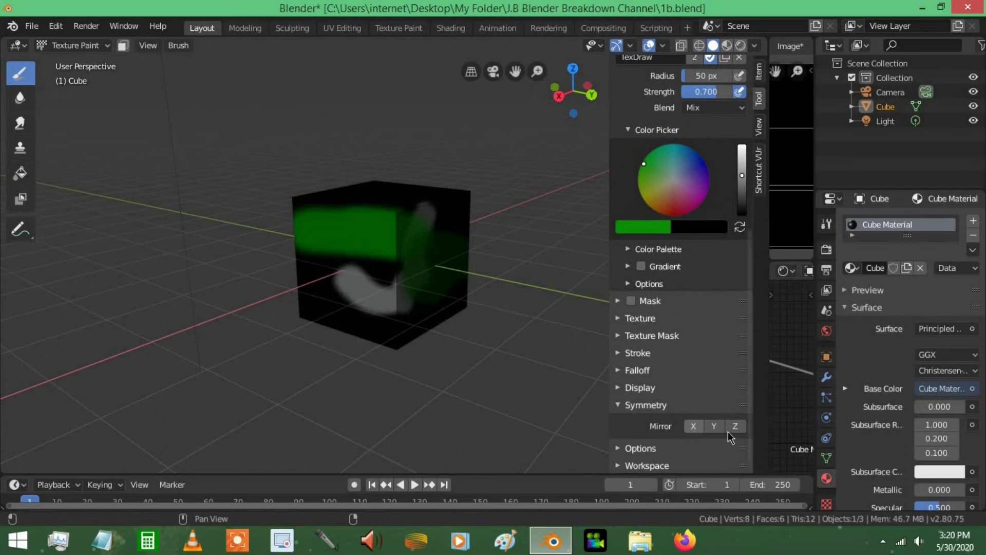
middle_click_drag(443, 279, 406, 247)
left_click(693, 426)
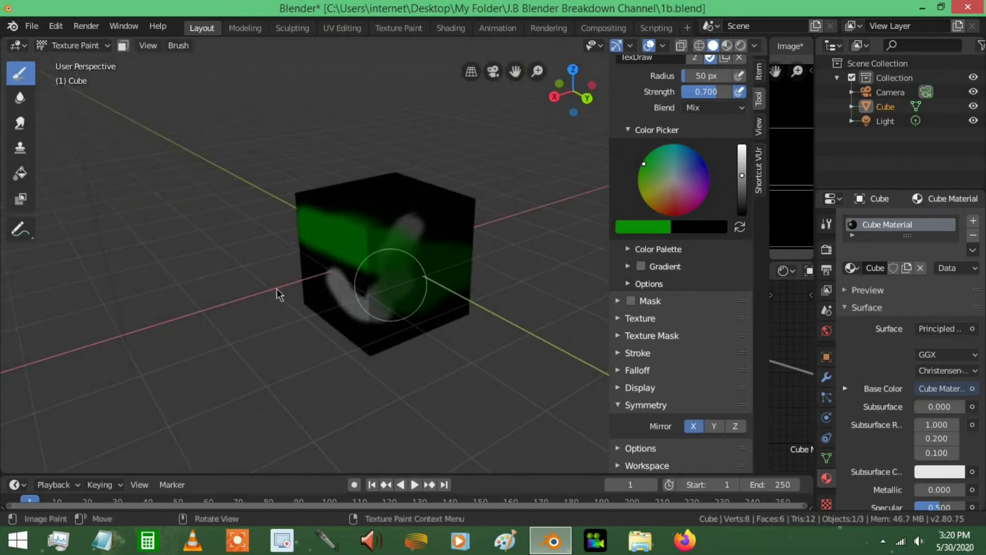
- Paint mirrored dark green strokes over the cube's X-facing side and the edges of its top face
mouse_move(277, 294)
middle_mouse_down()
mouse_move(306, 308)
mouse_move(242, 293)
mouse_move(452, 306)
mouse_move(510, 286)
middle_mouse_up()
scroll(476, 287, "up", 3)
scroll(476, 287, "down", 3)
middle_click_drag(431, 293, 419, 308)
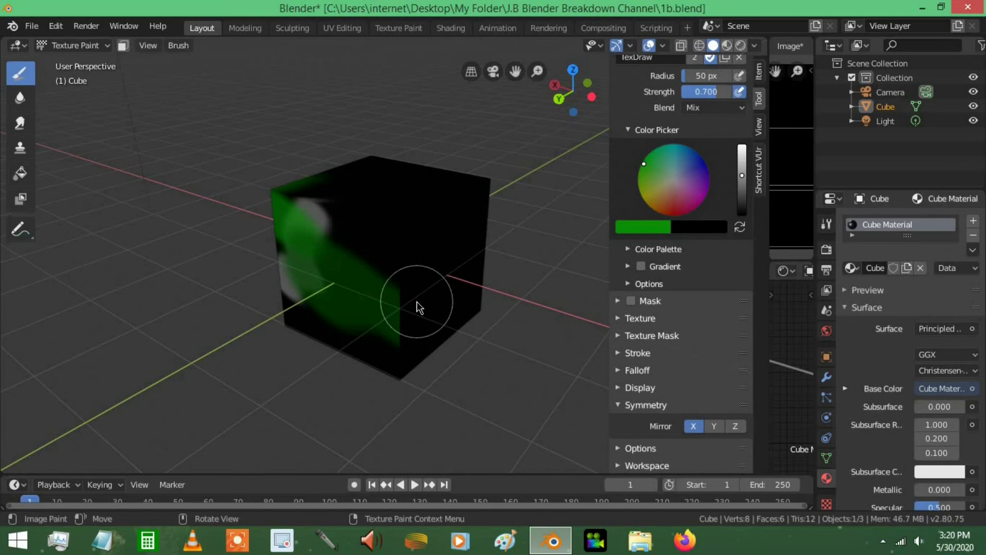
middle_click_drag(469, 209, 478, 216)
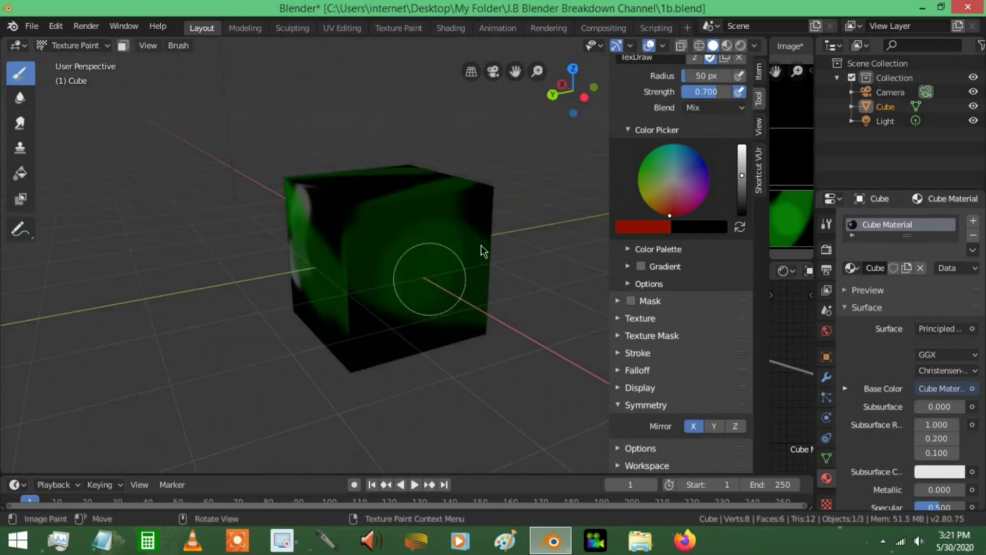
- With a dark red brush color, paint a large patch over the green on the X-facing side, mirrored to the opposite side
mouse_move(483, 252)
left_mouse_down()
mouse_move(384, 270)
mouse_move(403, 262)
mouse_move(458, 287)
left_mouse_up()
middle_click_drag(457, 288, 337, 247)
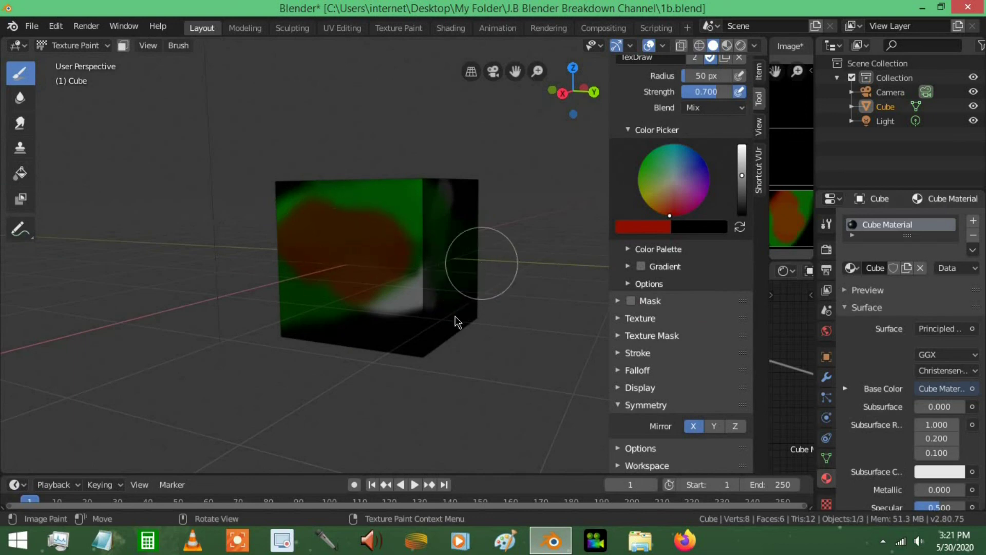
mouse_move(366, 360)
middle_mouse_down()
mouse_move(406, 371)
mouse_move(480, 341)
middle_mouse_up()
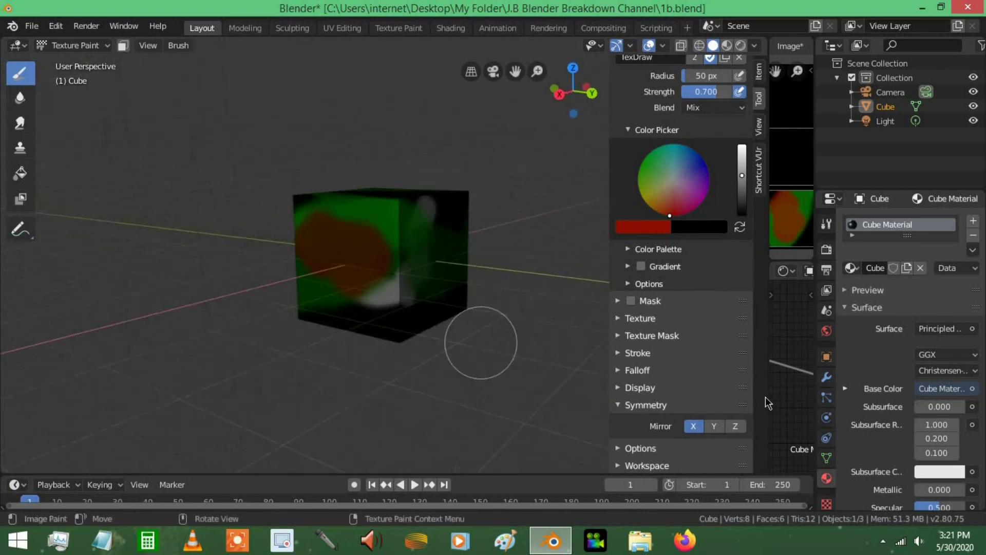
- Enable mirror symmetry on the Y and Z axes as well and paint dark red patches on the cube's side and top faces
left_click(714, 426)
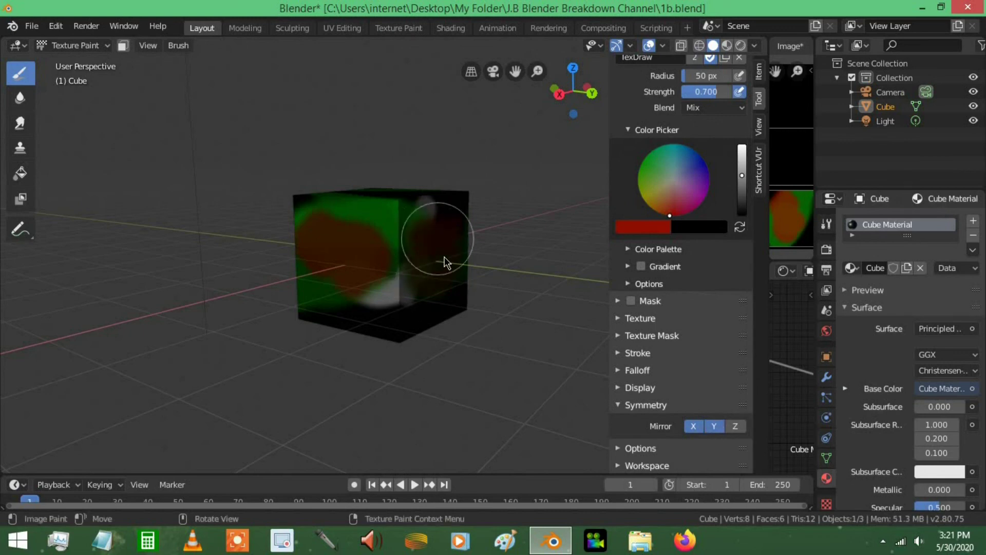
middle_click_drag(445, 264, 462, 247)
left_click(735, 426)
left_click(364, 221)
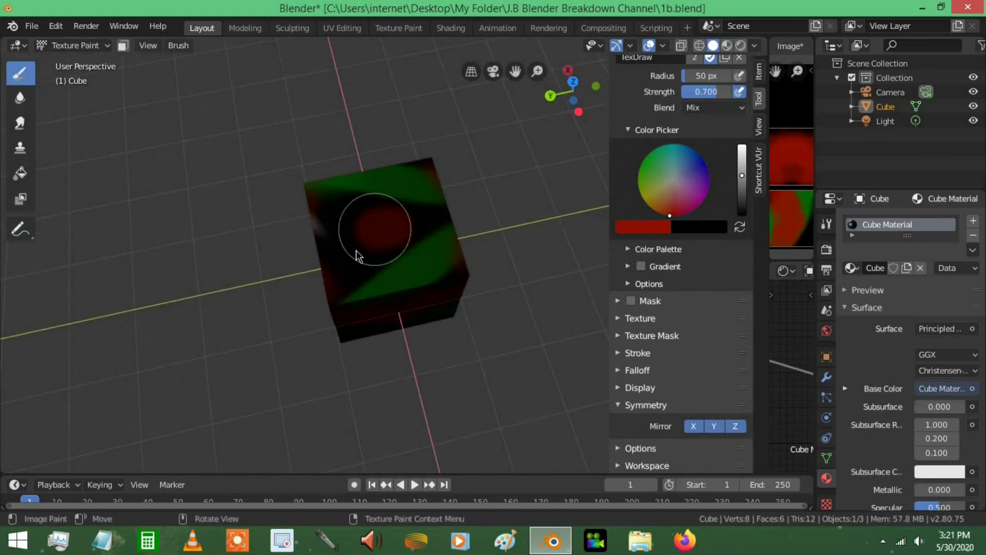
mouse_move(364, 226)
middle_mouse_down()
mouse_move(415, 365)
mouse_move(402, 412)
middle_mouse_up()
scroll(396, 363, "down", 4)
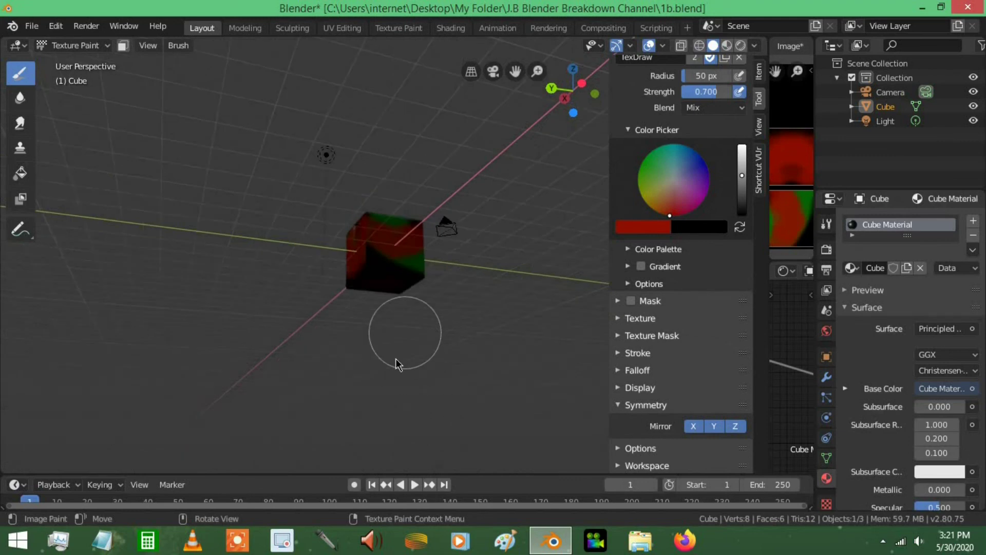
mouse_move(396, 363)
middle_mouse_down()
mouse_move(405, 387)
mouse_move(295, 378)
middle_mouse_up()
scroll(295, 377, "up", 3)
- Widen the image and node editors and examine the painted Cube Material texture against the cube's UV layout
left_click_drag(610, 241, 600, 241)
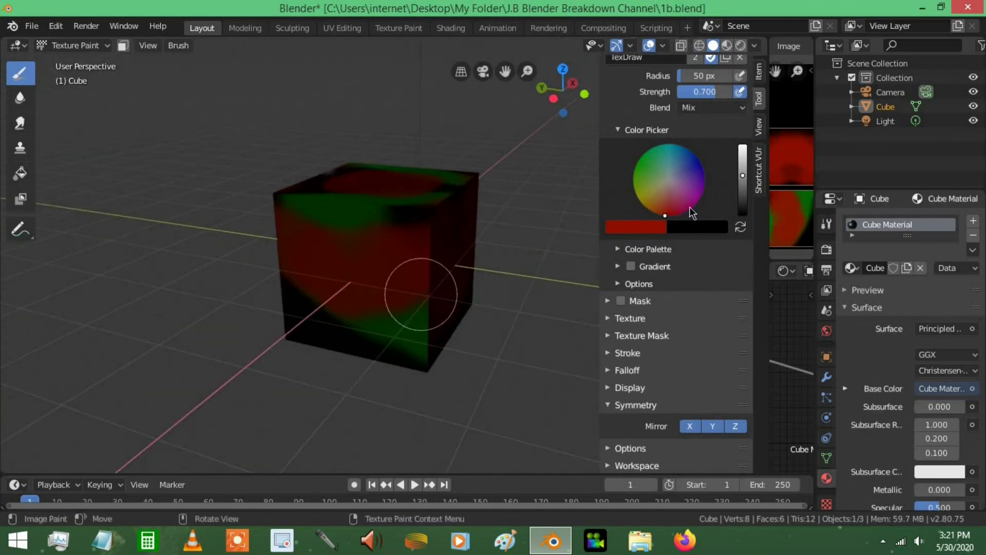
left_click_drag(767, 224, 512, 224)
scroll(599, 193, "up", 3)
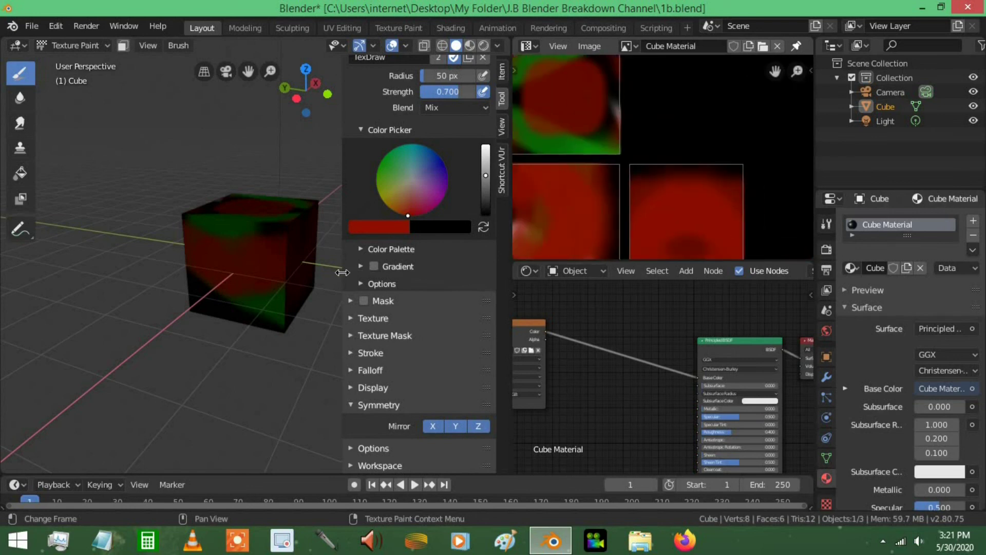
scroll(648, 194, "down", 4)
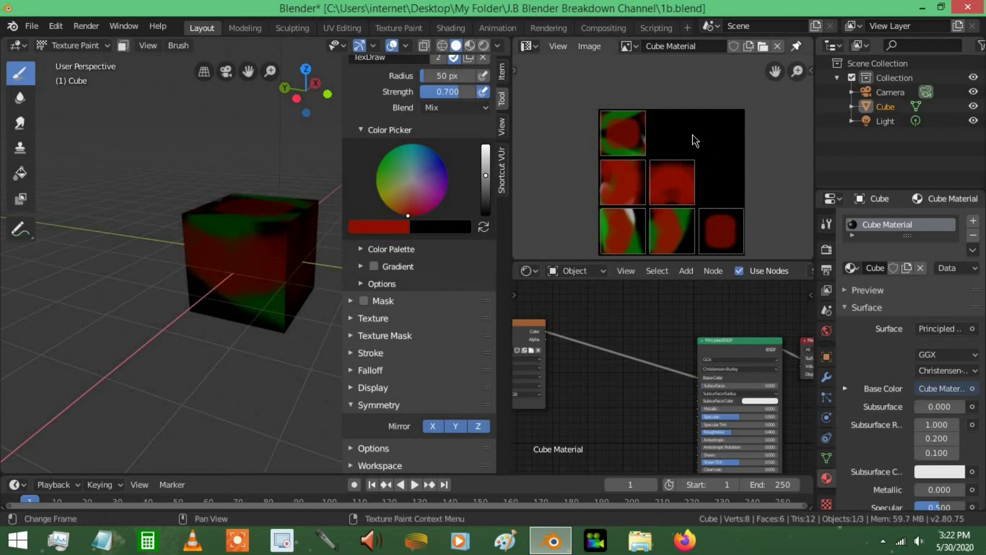
scroll(685, 217, "up", 3)
scroll(700, 189, "down", 4)
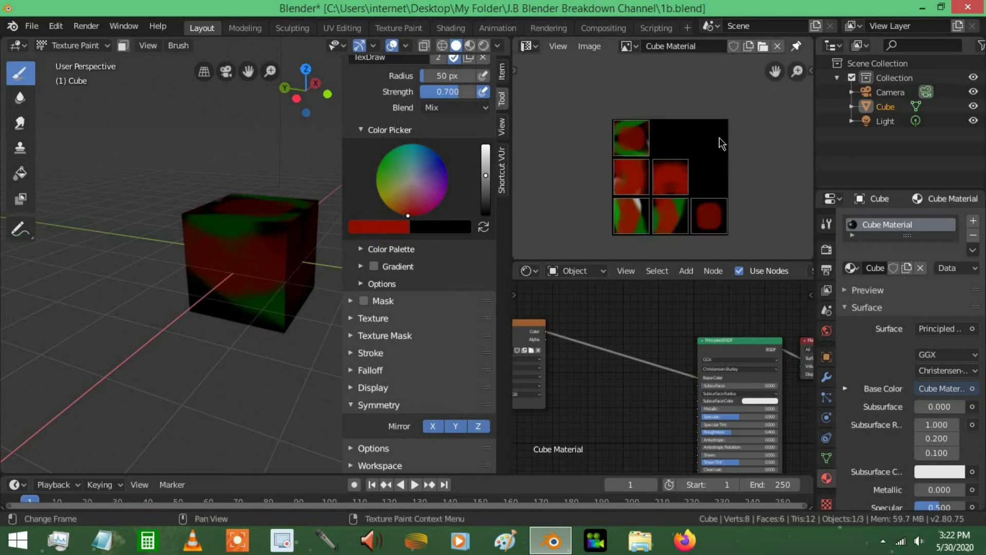